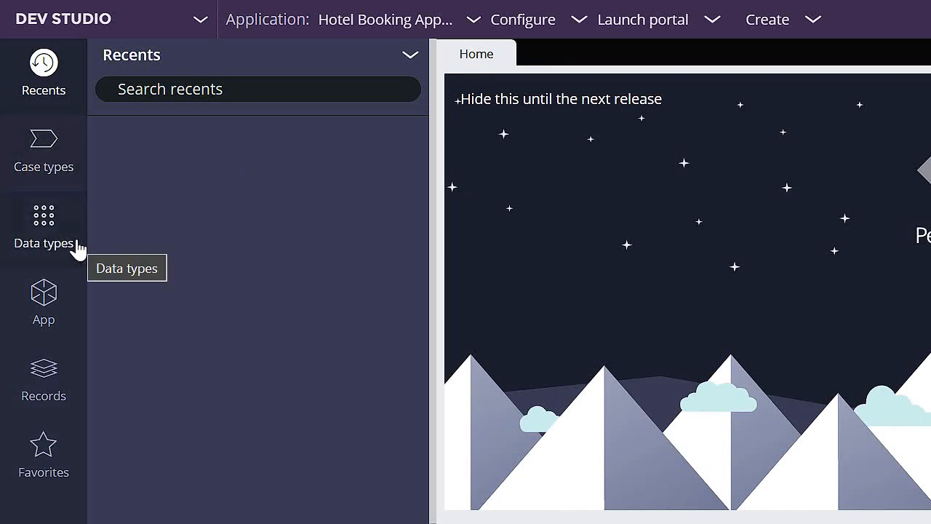
# - Open the Reservation case type from the application's case types to view its life cycle
pyautogui.click(64, 161)
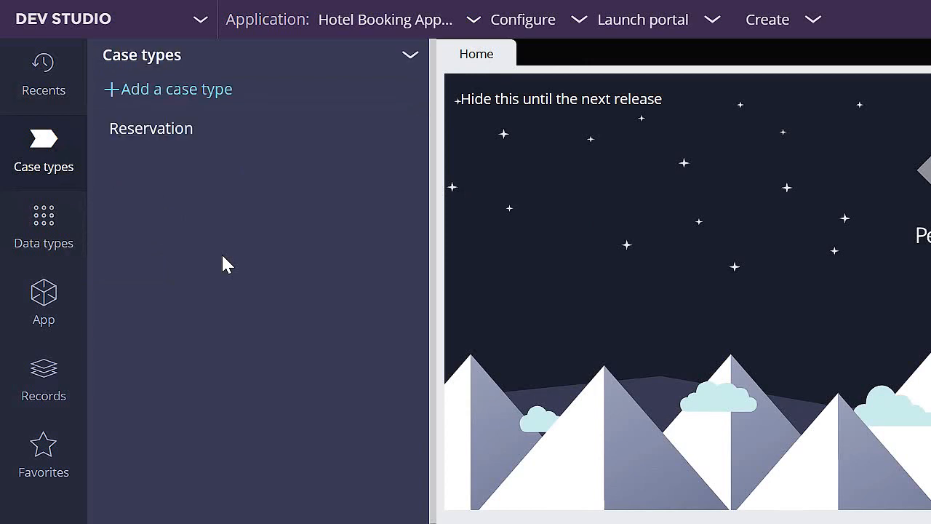
pyautogui.click(161, 138)
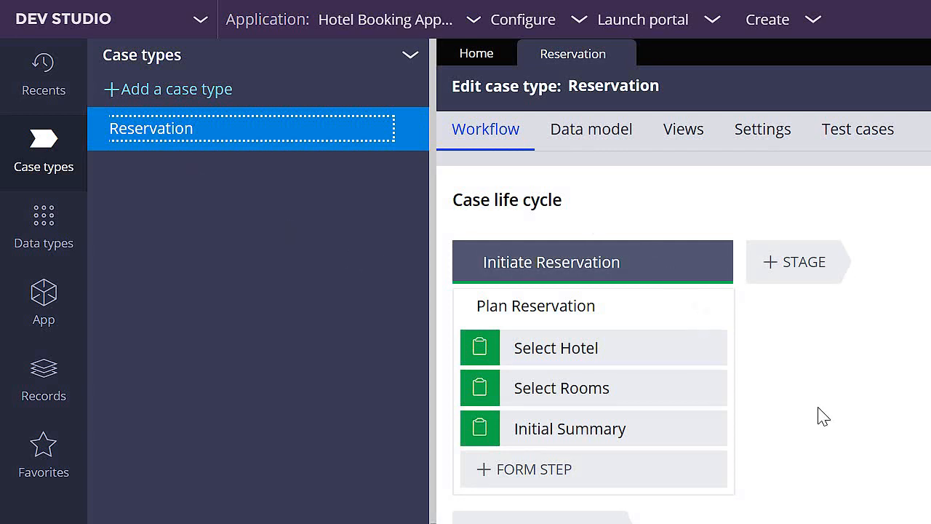
# - Open the Hotel data type's records and expand the Room and Hotel data types to examine their data pages
pyautogui.click(37, 227)
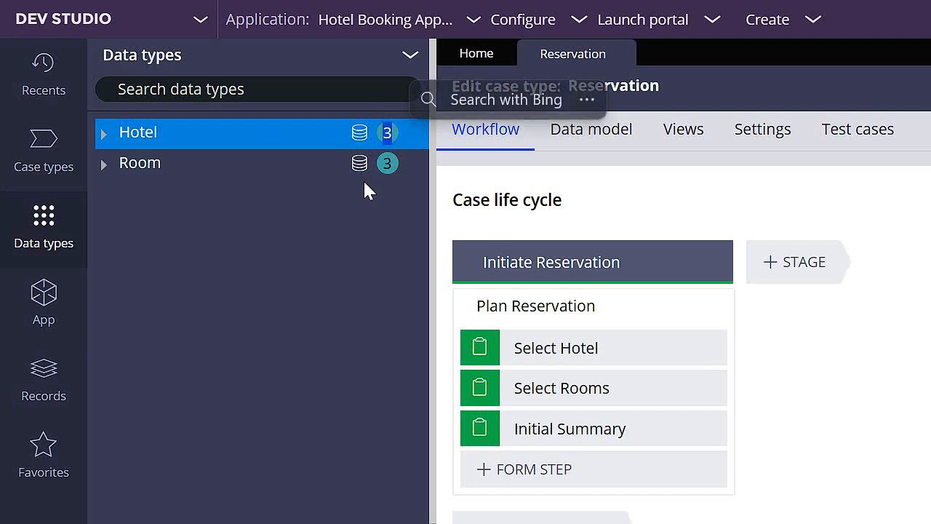
pyautogui.click(359, 136)
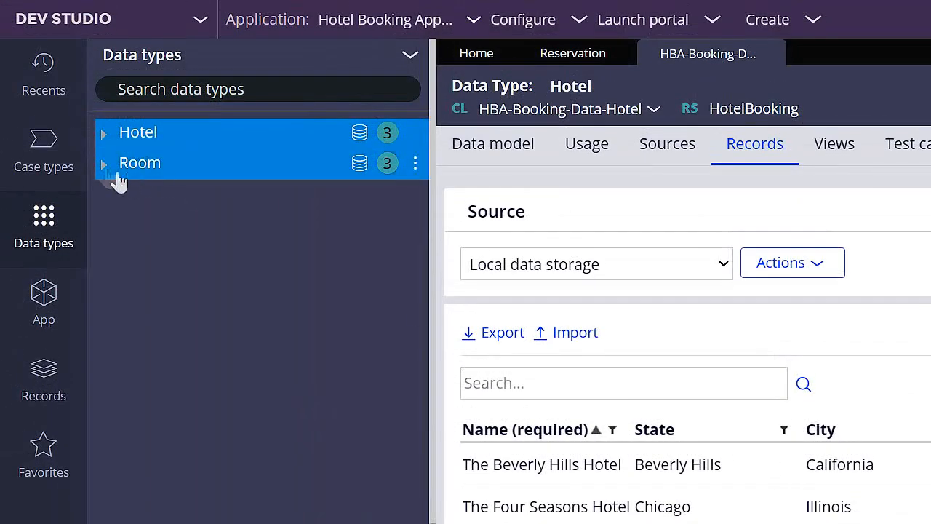
pyautogui.click(105, 164)
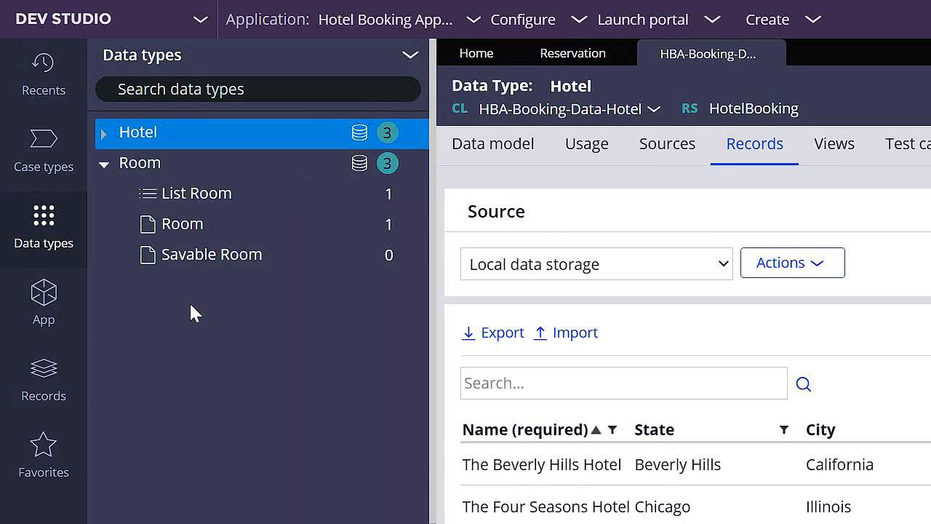
pyautogui.click(105, 135)
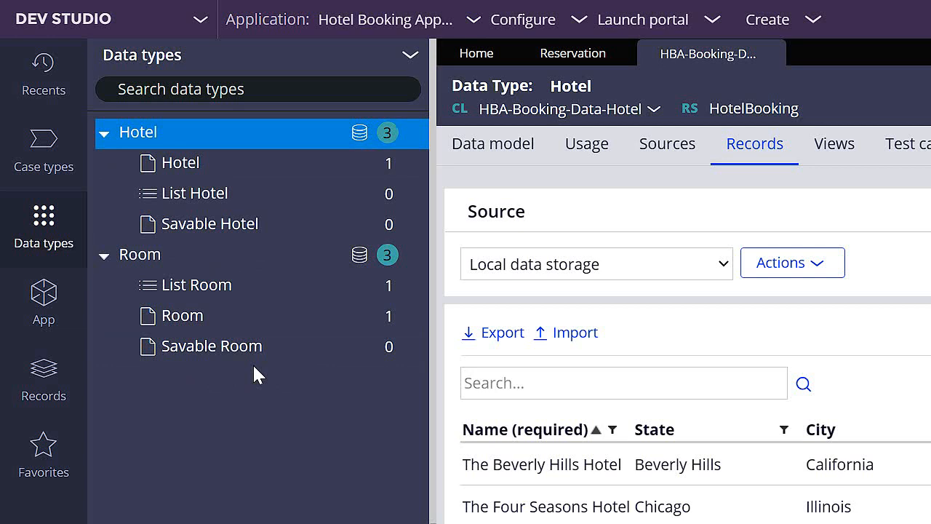
# - Display the application's class hierarchy starting from the HBA-Booking class instead of its Work class
pyautogui.click(60, 300)
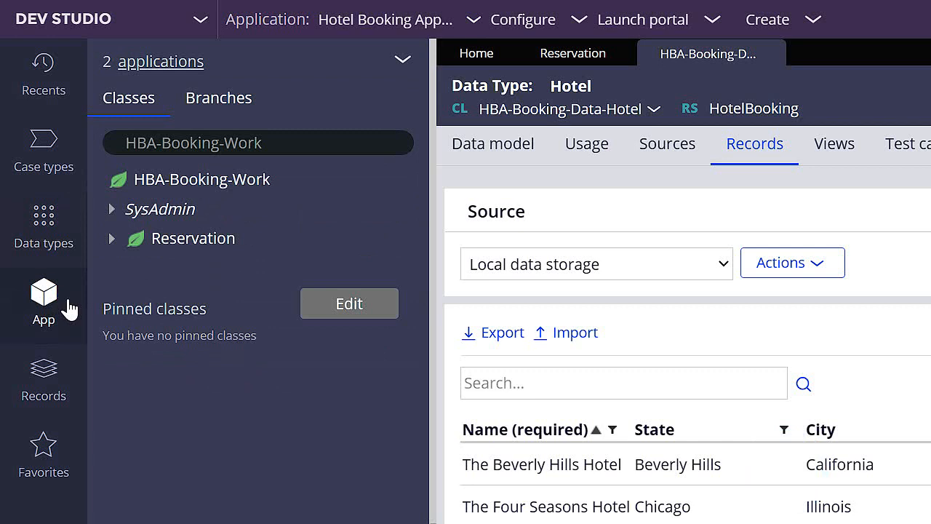
pyautogui.click(315, 143)
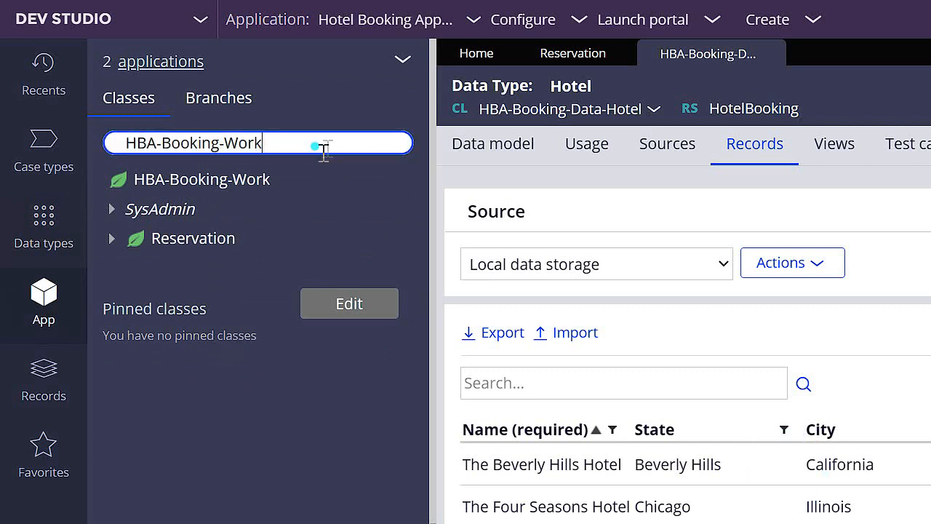
pyautogui.moveTo(315, 143); pyautogui.dragTo(113, 144)
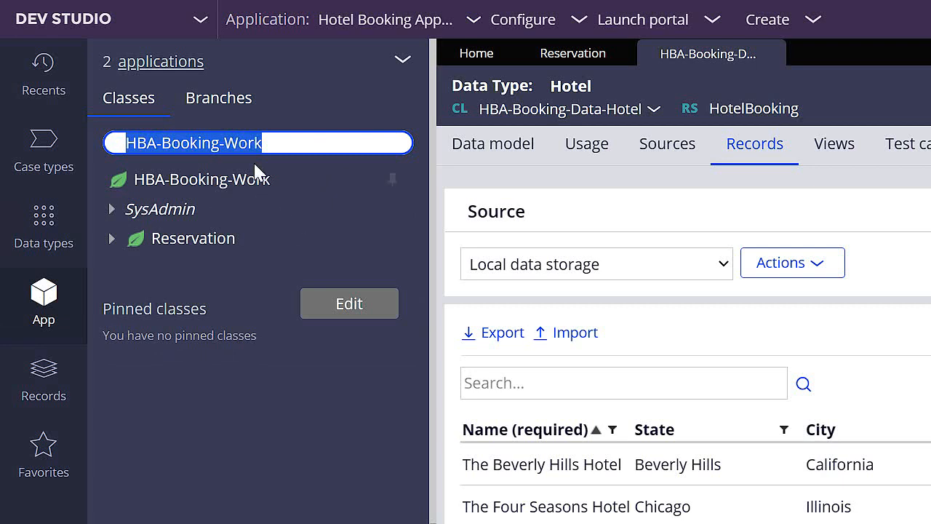
pyautogui.click(240, 143)
pyautogui.moveTo(239, 143); pyautogui.dragTo(278, 141)
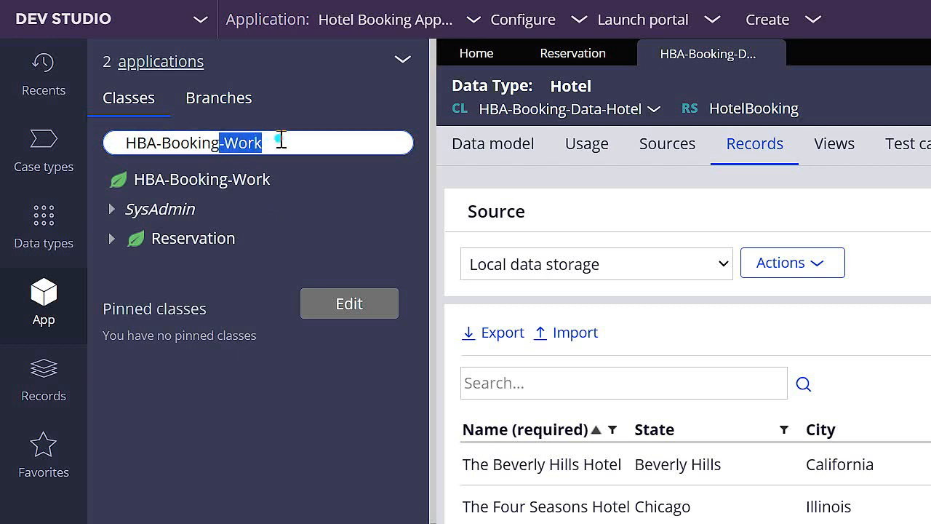
pyautogui.press('BackSpace')
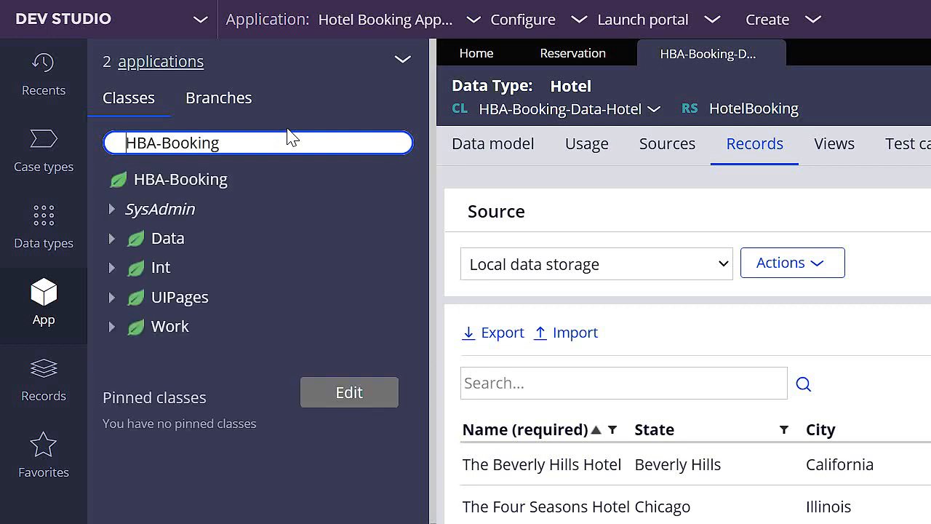
pyautogui.click(288, 129)
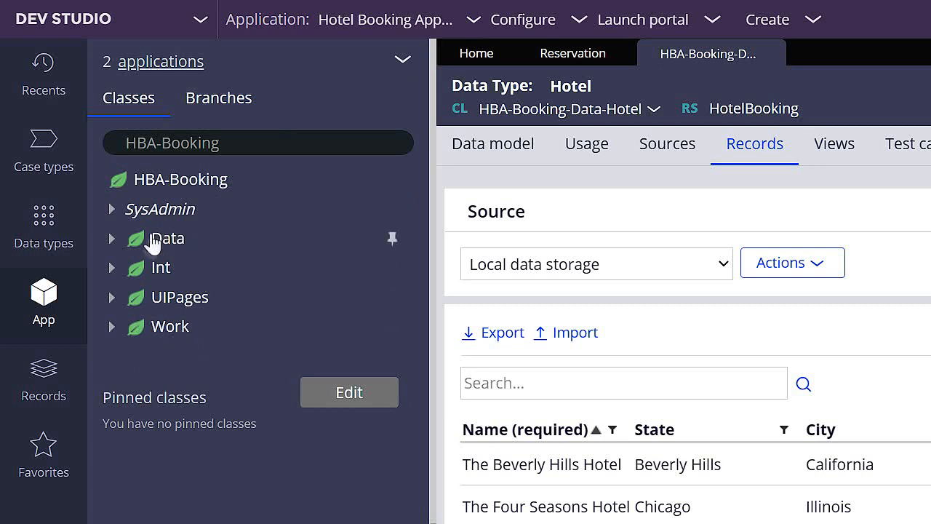
pyautogui.click(266, 143)
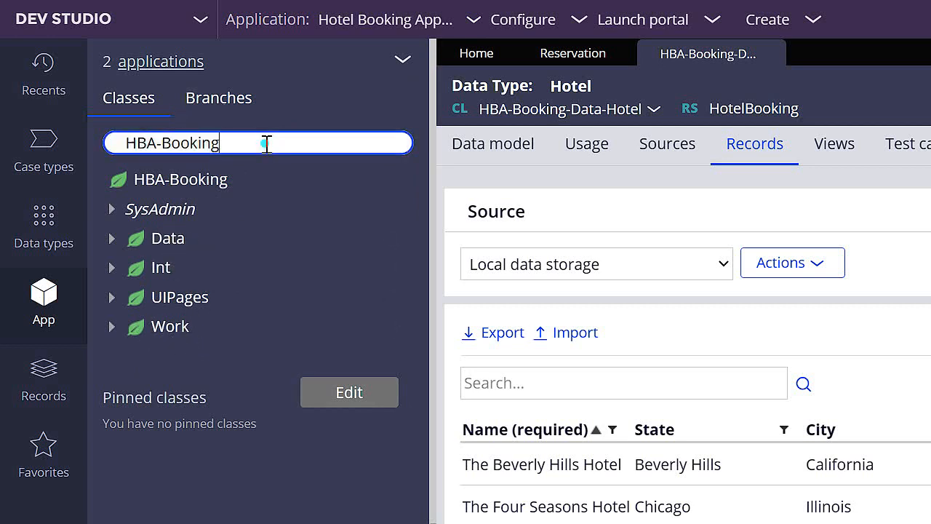
pyautogui.write('-')
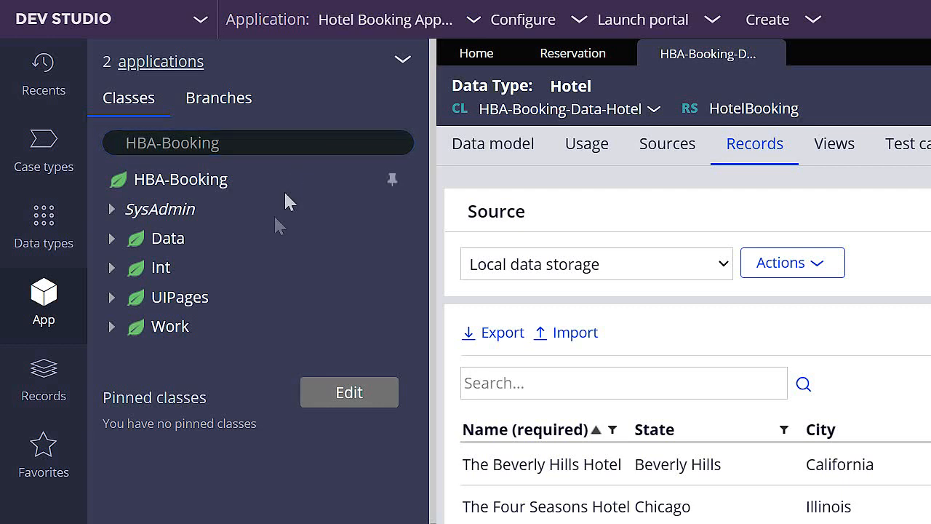
# - Expand the Work class down to Reservation's data model and examine its data pages and other rule categories
pyautogui.click(112, 336)
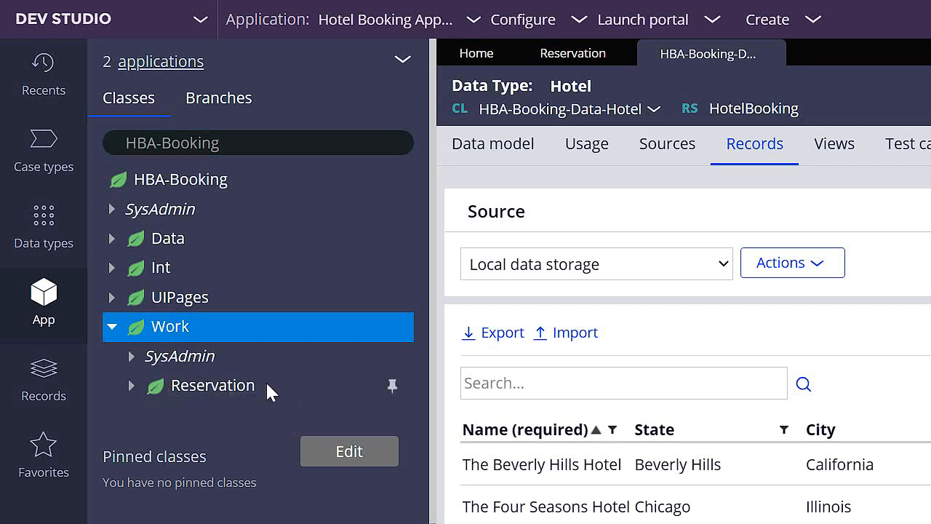
pyautogui.click(132, 387)
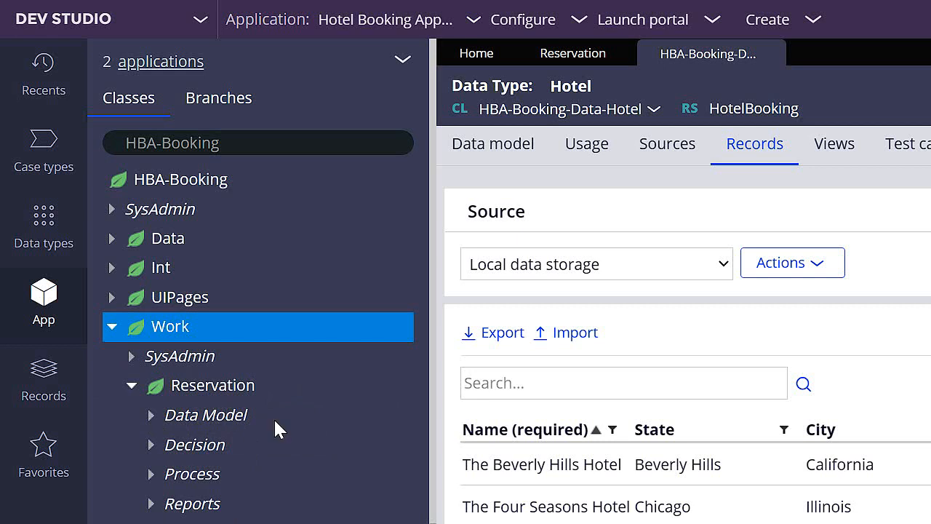
pyautogui.click(152, 418)
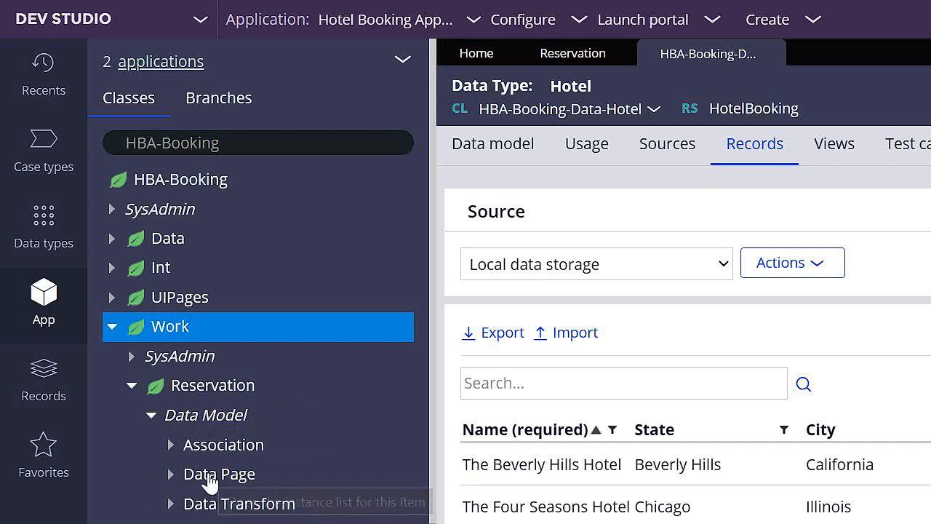
pyautogui.click(176, 473)
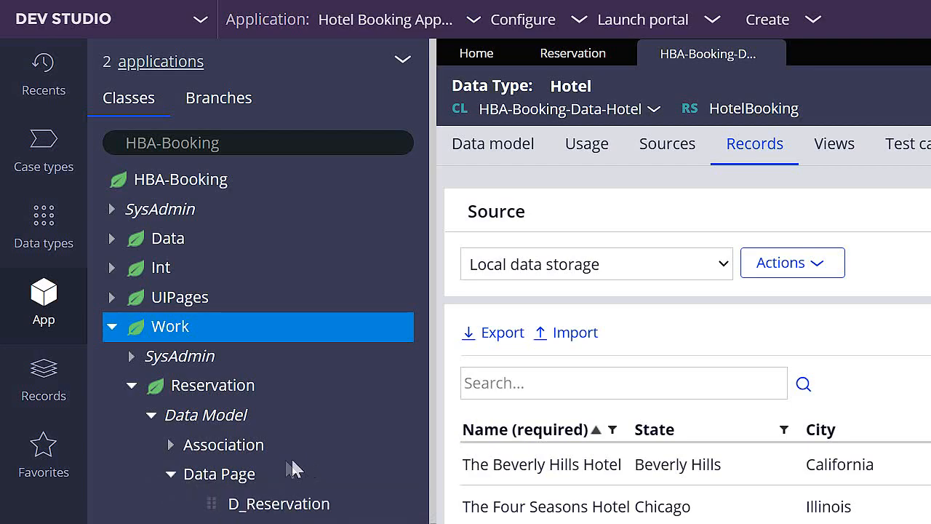
pyautogui.click(171, 474)
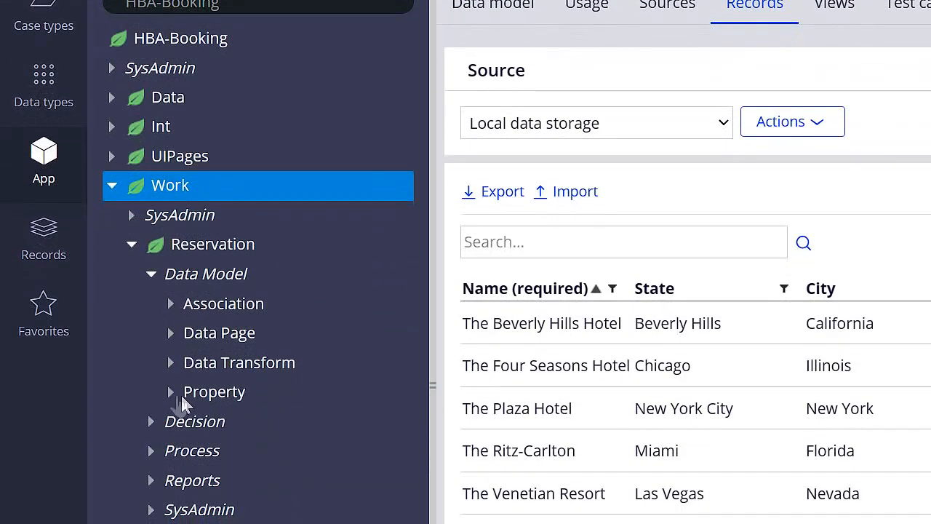
pyautogui.click(173, 392)
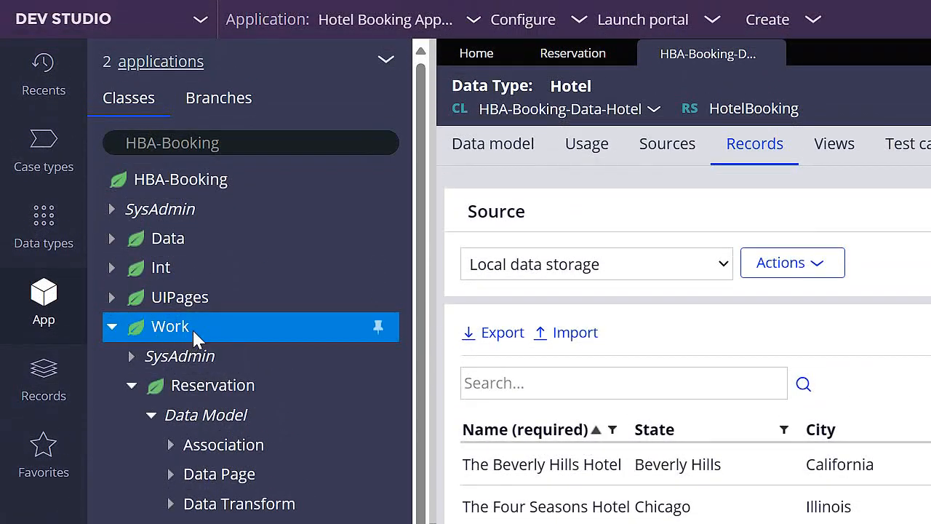
# - Expand the Data class down to Hotel's data model and examine its properties and data pages
pyautogui.click(118, 238)
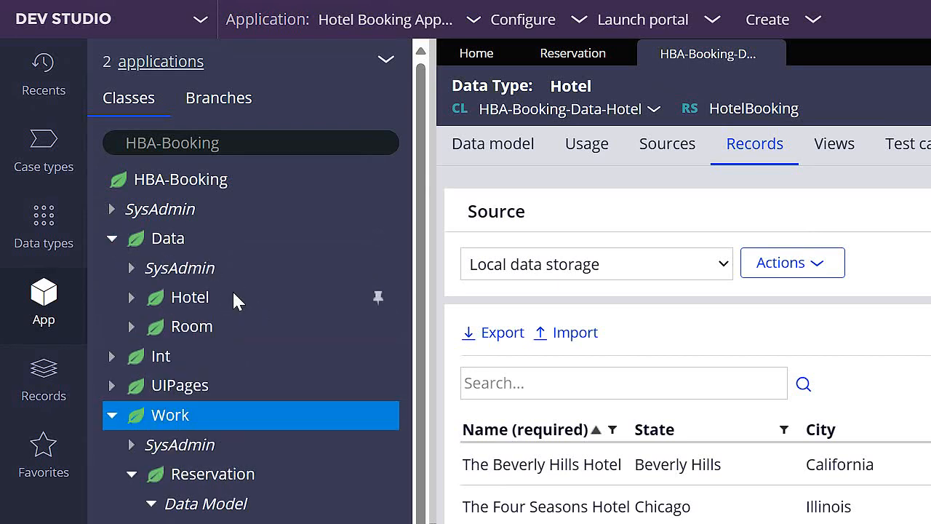
pyautogui.click(131, 296)
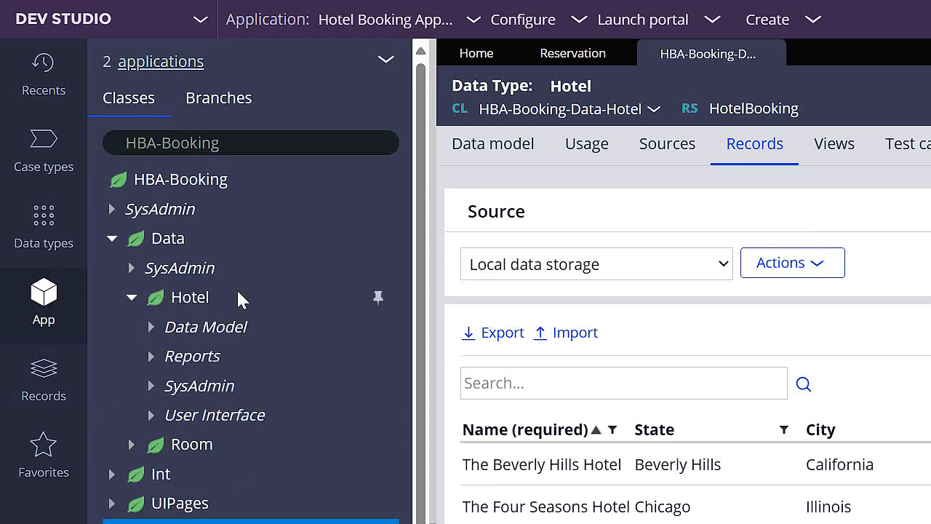
pyautogui.click(150, 327)
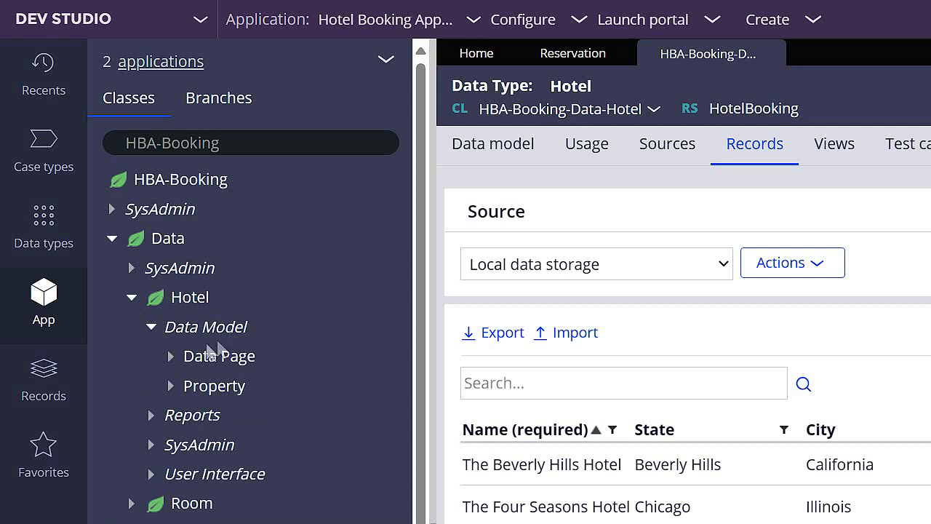
pyautogui.click(171, 386)
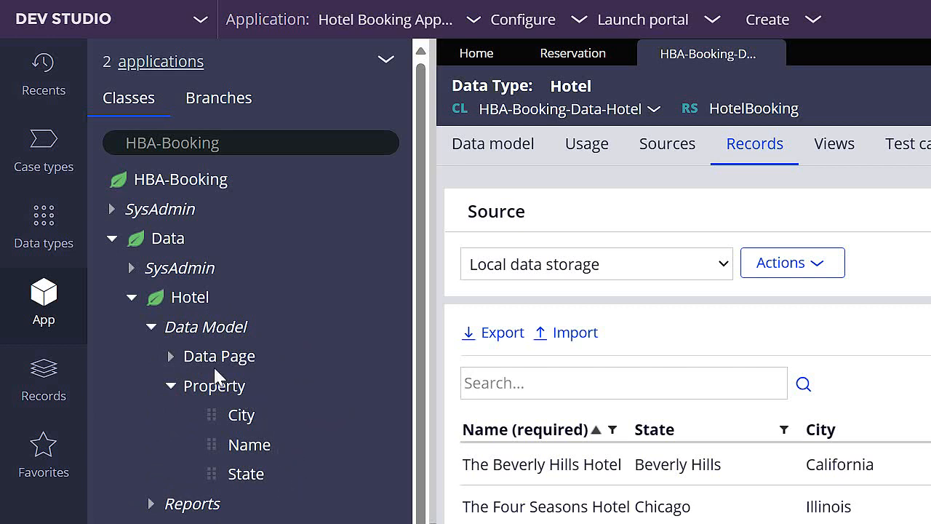
pyautogui.click(171, 357)
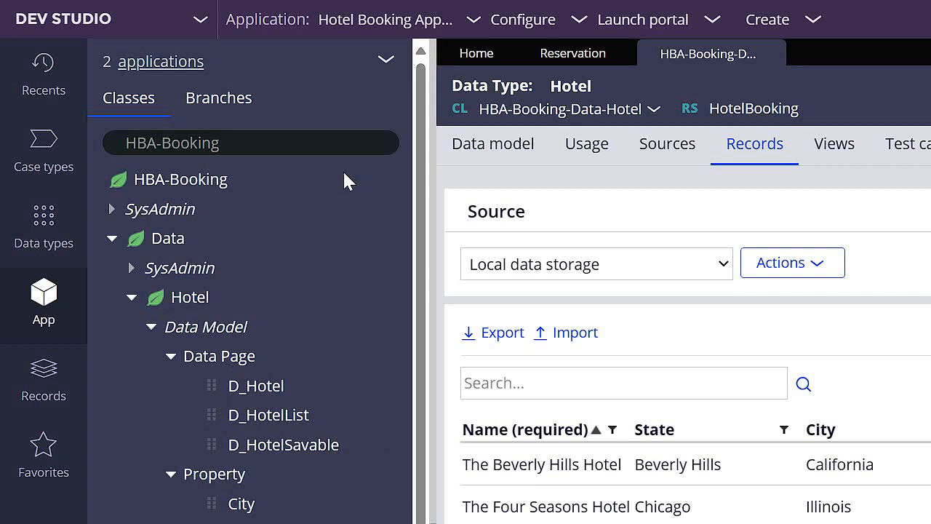
# - Display the class hierarchy for HBA-Booking-Work
pyautogui.click(301, 144)
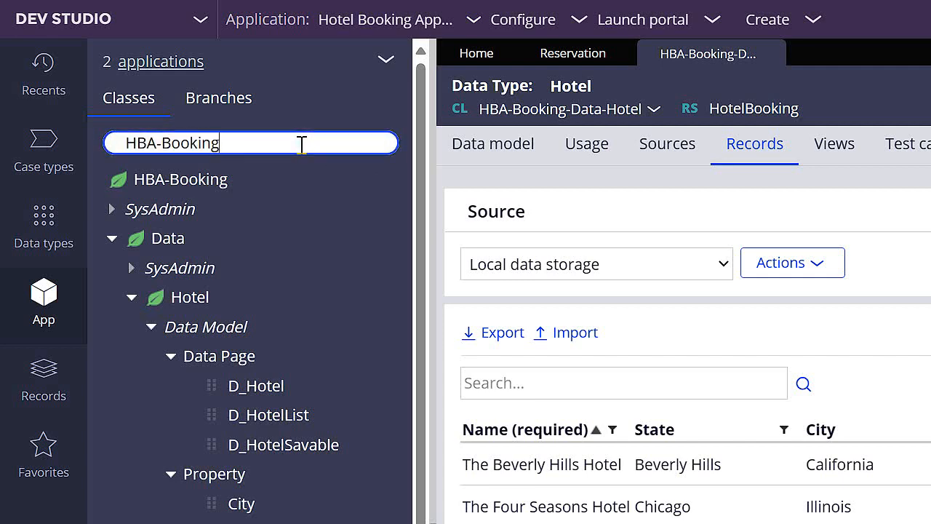
pyautogui.write('-Work')
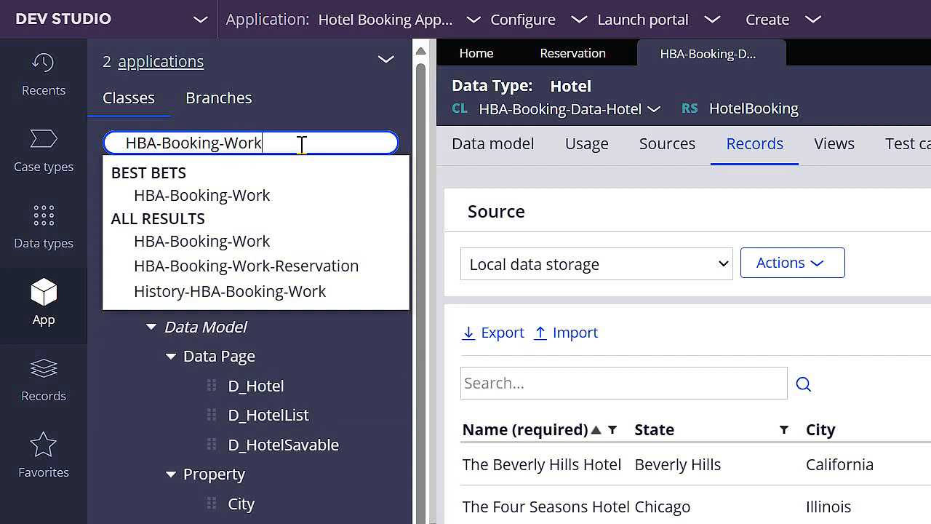
pyautogui.press('BackSpace')
pyautogui.press('BackSpace')
pyautogui.press('BackSpace')
pyautogui.press('BackSpace')
pyautogui.press('BackSpace')
pyautogui.press('BackSpace')
pyautogui.press('BackSpace')
pyautogui.press('BackSpace')
pyautogui.press('BackSpace')
pyautogui.press('BackSpace')
pyautogui.press('BackSpace')
pyautogui.press('BackSpace')
pyautogui.press('BackSpace')
pyautogui.press('BackSpace')
pyautogui.press('BackSpace')
pyautogui.press('BackSpace')
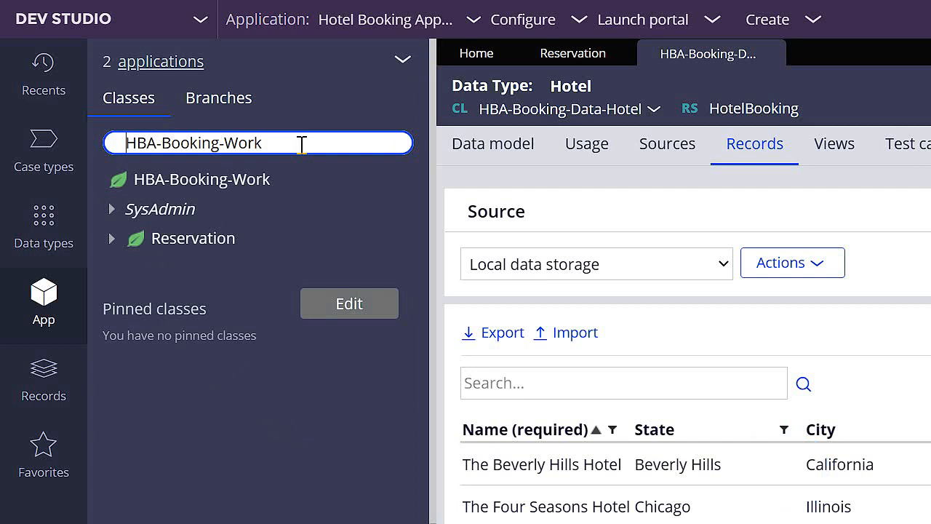
pyautogui.click(312, 158)
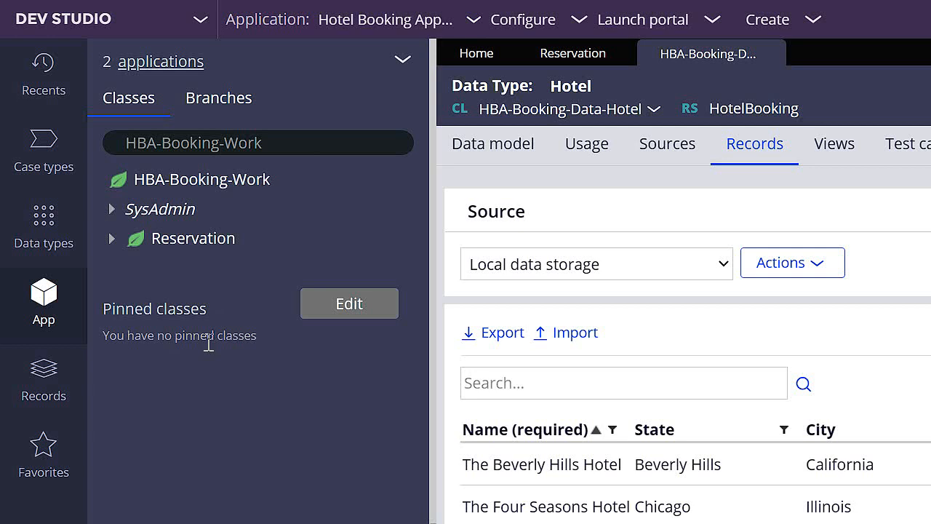
# - Display the class hierarchy for HBA-Booking-Data and add that class to the pinned classes
pyautogui.moveTo(225, 145); pyautogui.dragTo(277, 145)
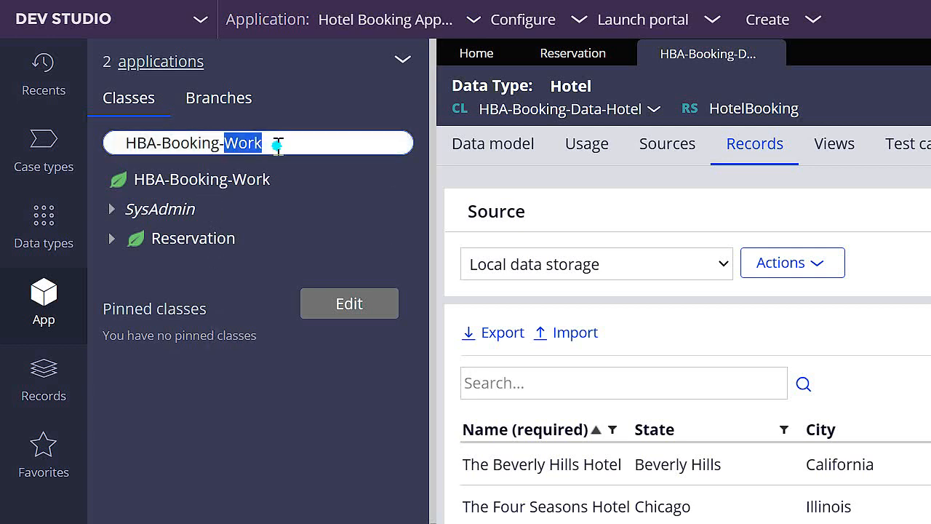
pyautogui.write('Dat')
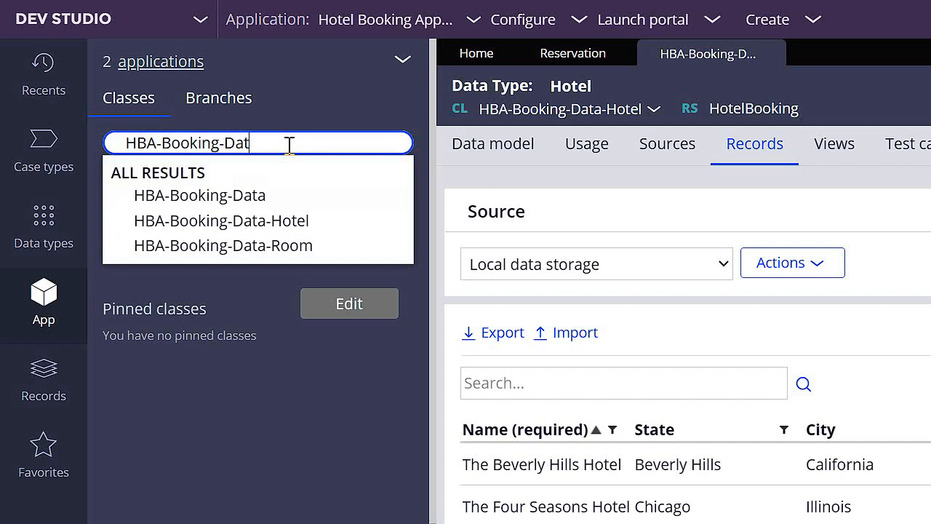
pyautogui.write('a')
pyautogui.click(264, 196)
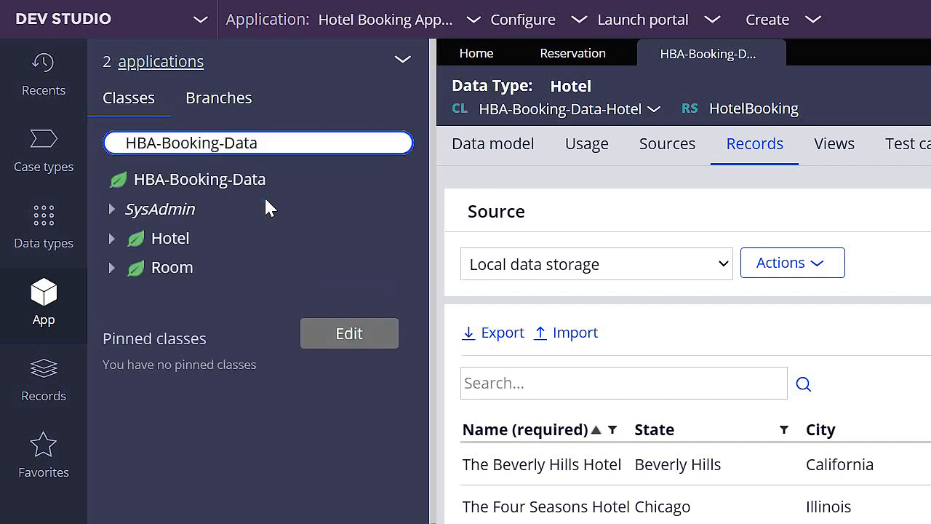
pyautogui.click(276, 200)
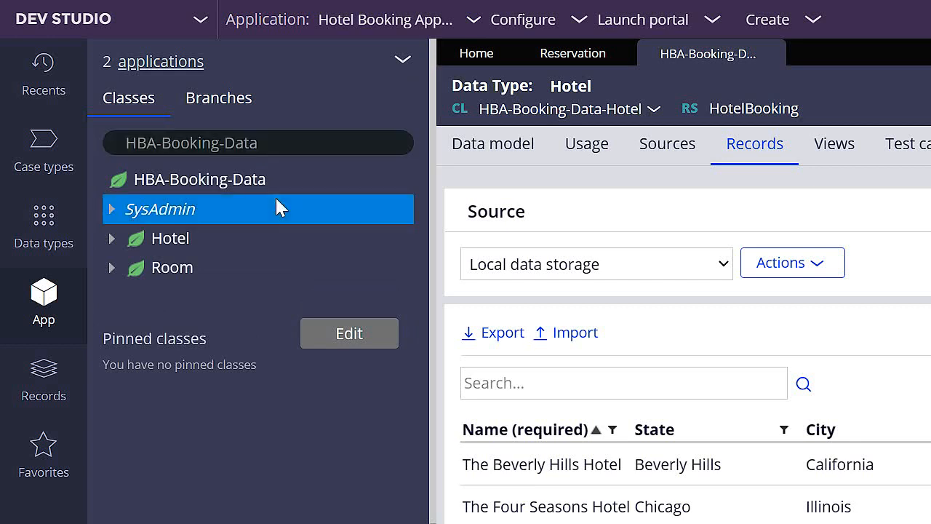
pyautogui.moveTo(281, 183)
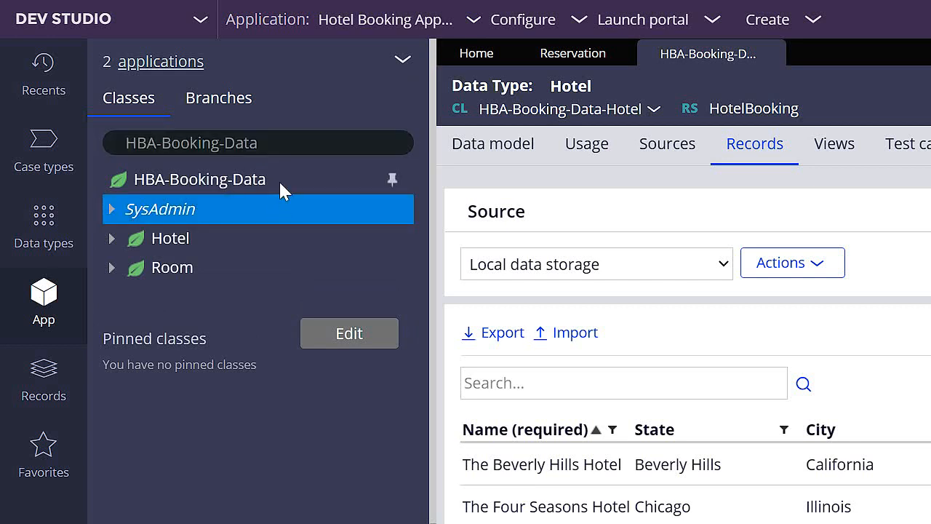
pyautogui.click(393, 187)
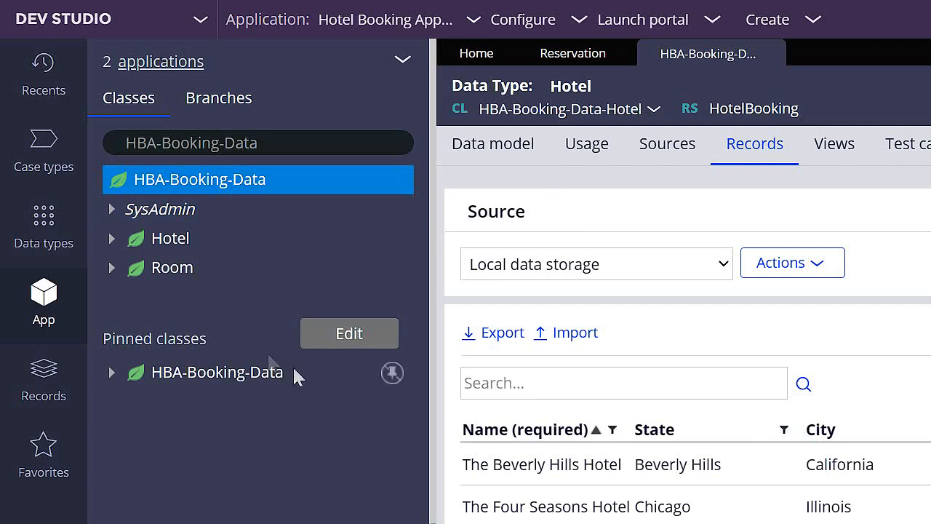
# - Display the class hierarchy for HBA-Booking-Work and expand the pinned HBA-Booking-Data class
pyautogui.tripleClick(288, 147)
pyautogui.press('BackSpace')
pyautogui.press('Down')
pyautogui.press('Down')
pyautogui.press('Down')
pyautogui.press('Return')
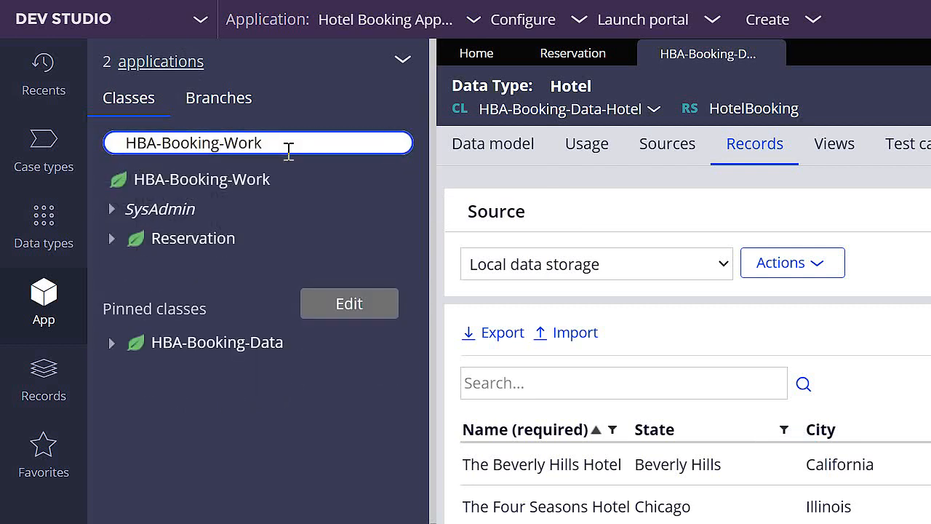
pyautogui.click(116, 343)
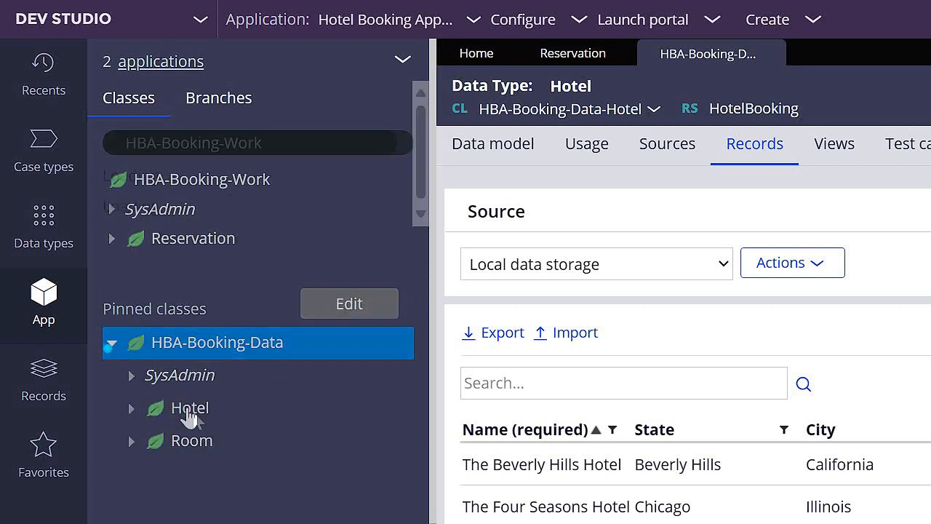
pyautogui.click(242, 270)
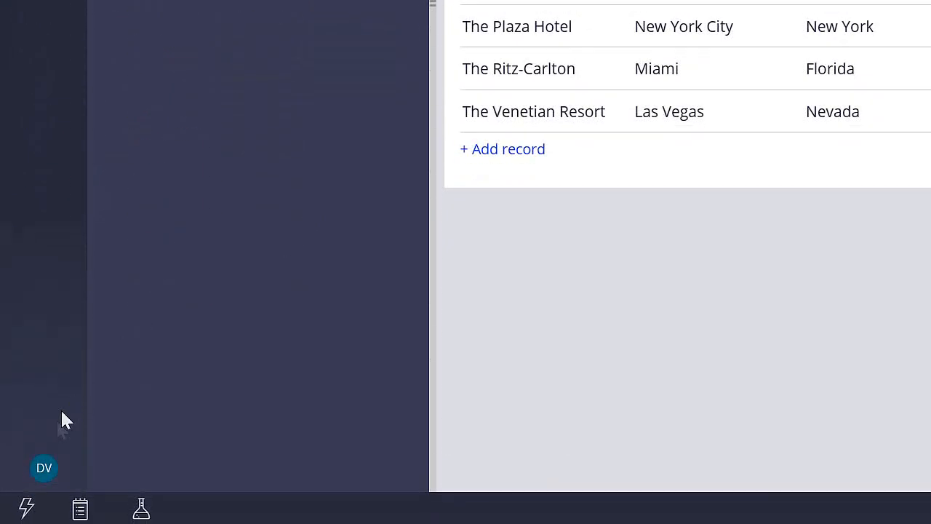
# - Open the current operator's record, make HotelBooking:Authors the default access group, and save the record
pyautogui.click(42, 469)
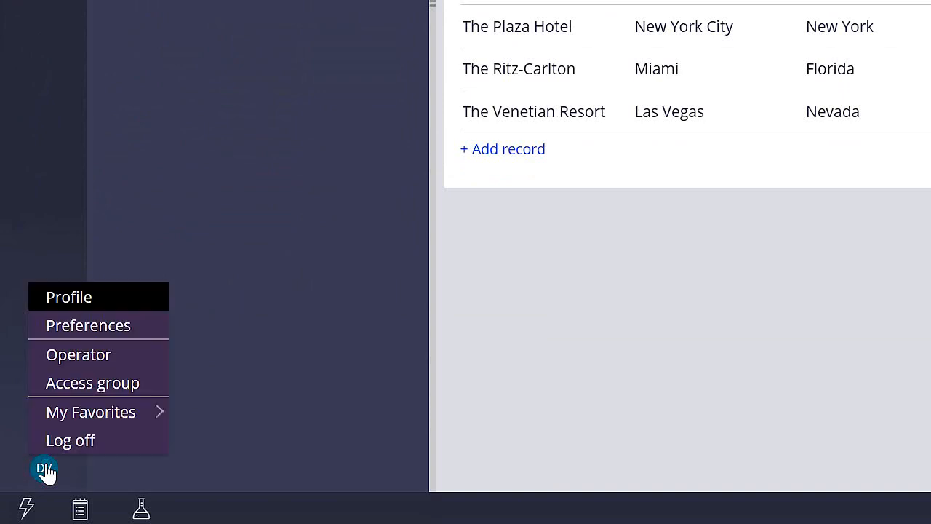
pyautogui.click(115, 364)
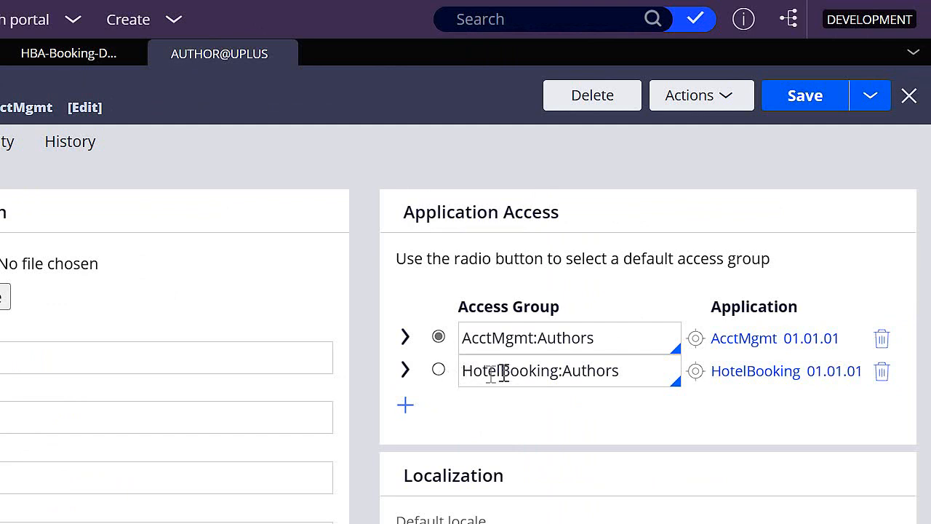
pyautogui.click(439, 372)
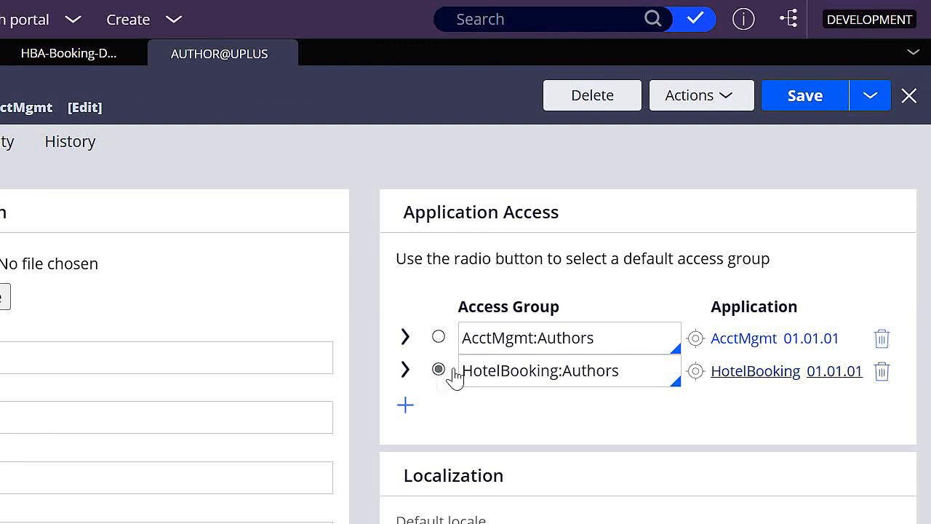
pyautogui.click(805, 108)
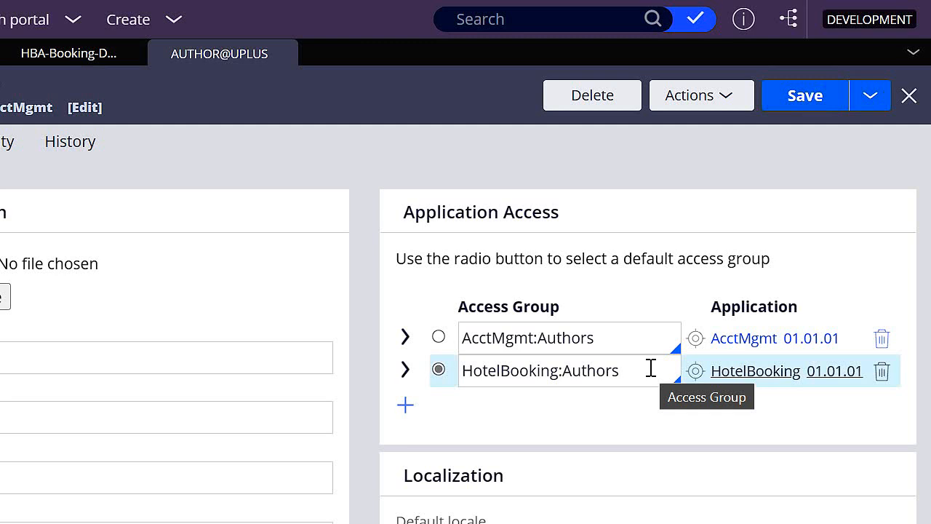
# - Open the HotelBooking:Authors access group, make Developer its default portal, and save the record
pyautogui.click(696, 372)
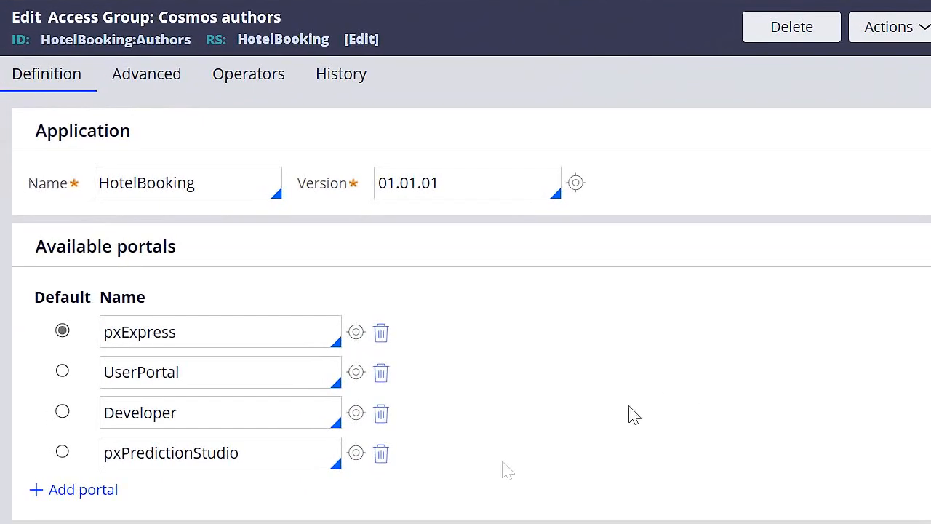
pyautogui.click(63, 413)
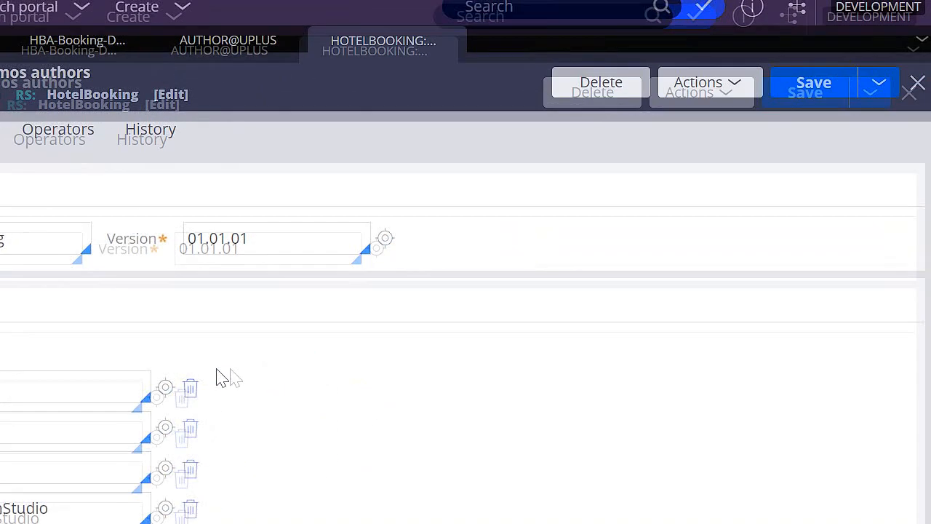
pyautogui.click(824, 103)
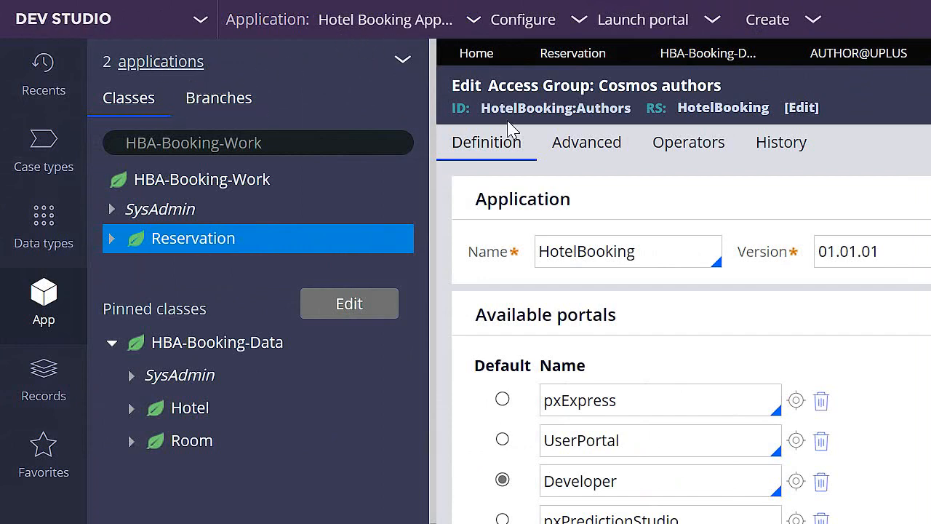
# - Close all open records so that only the Home page remains
pyautogui.click(623, 53)
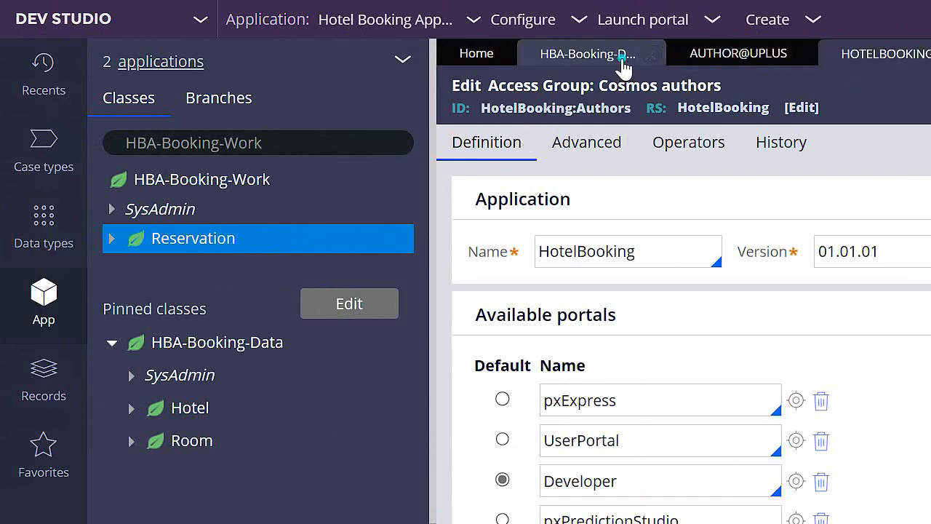
pyautogui.click(650, 54)
pyautogui.click(652, 56)
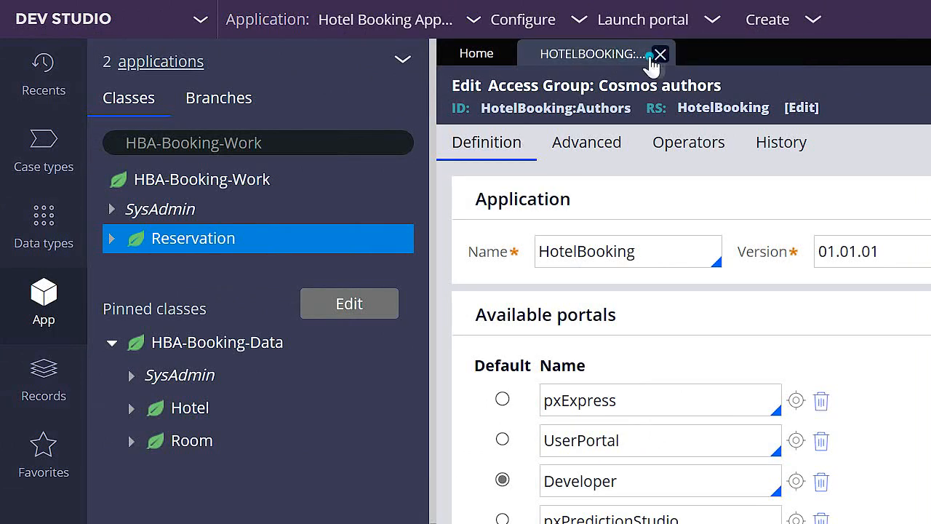
pyautogui.click(660, 55)
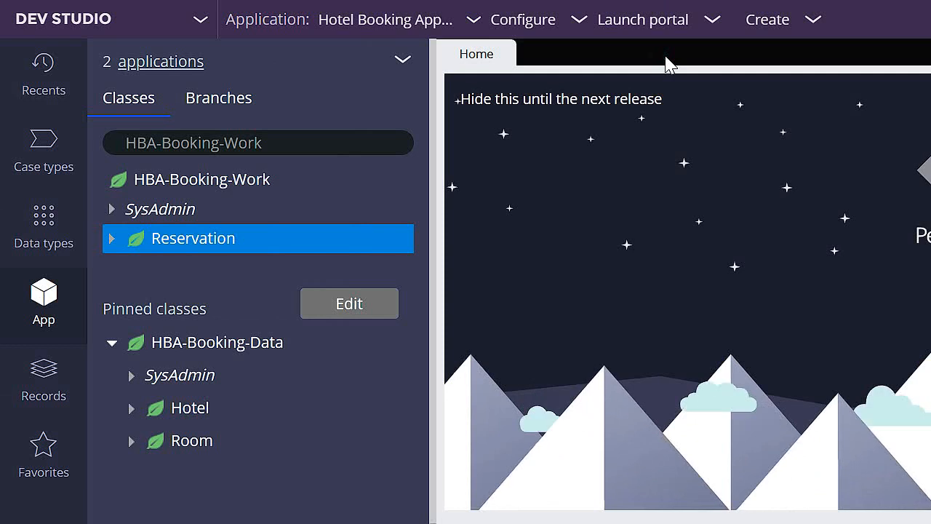
# - Expand Reservation's data model down to its properties, open the RoomRate property and expand RoomPage
pyautogui.click(112, 238)
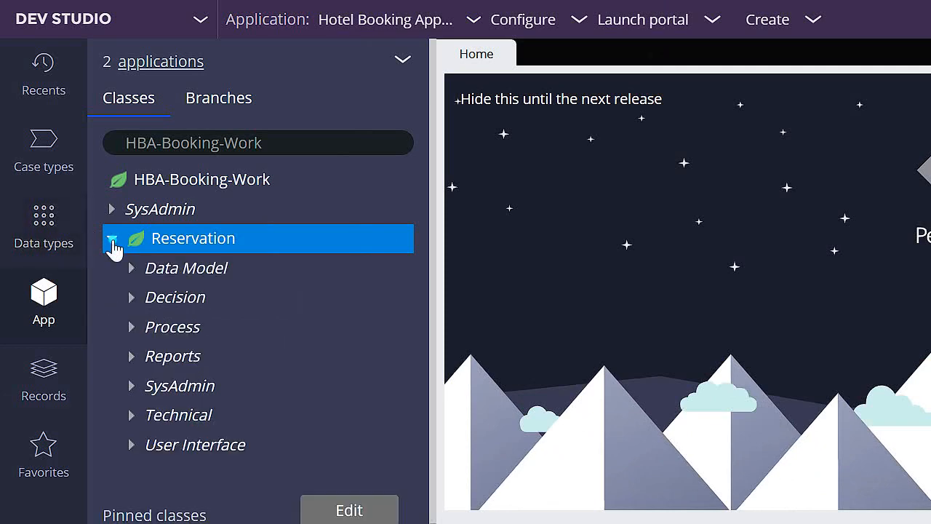
pyautogui.click(127, 273)
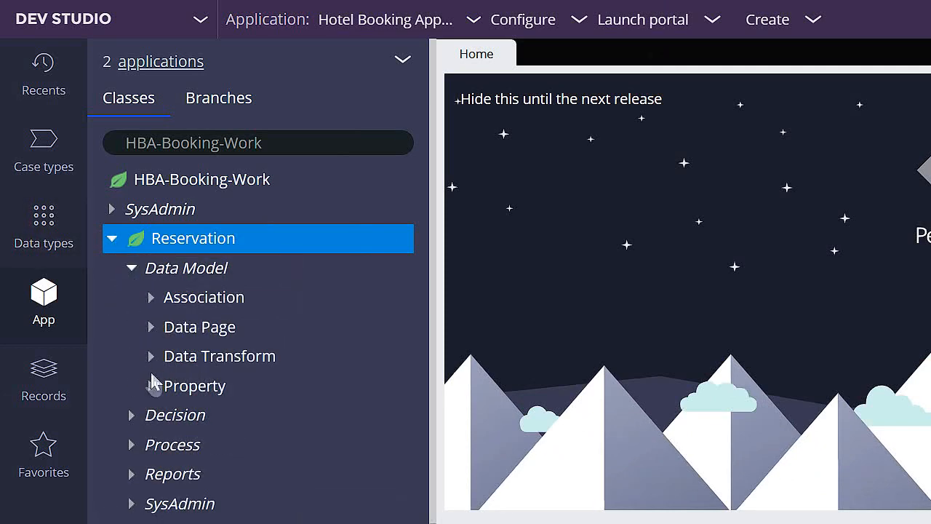
pyautogui.click(152, 387)
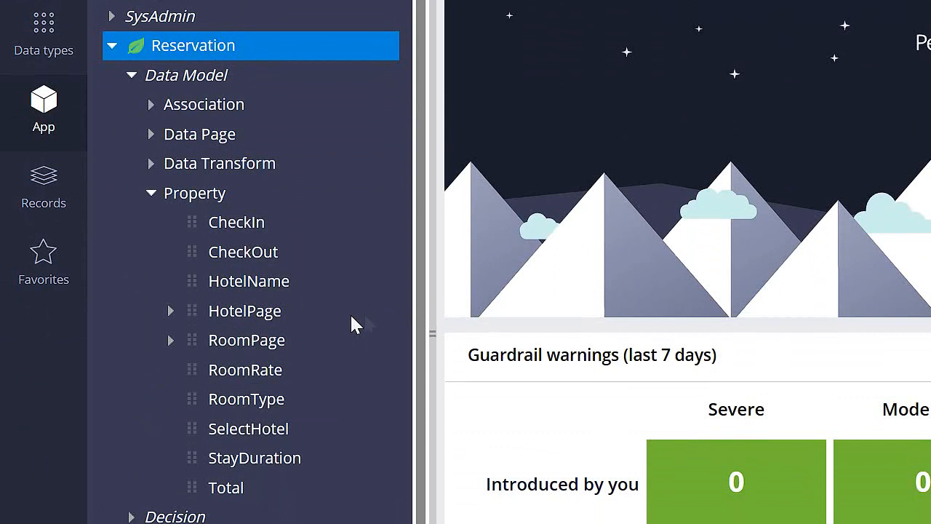
pyautogui.click(292, 370)
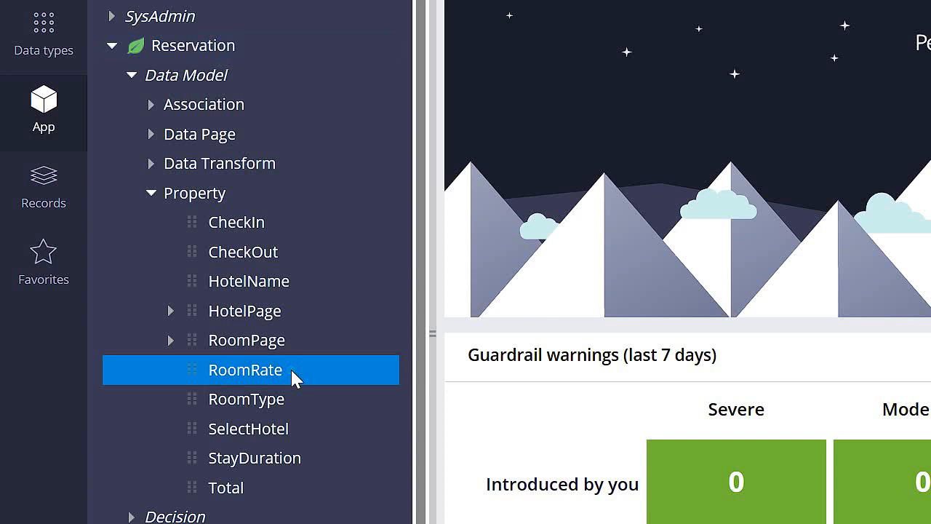
pyautogui.click(271, 370)
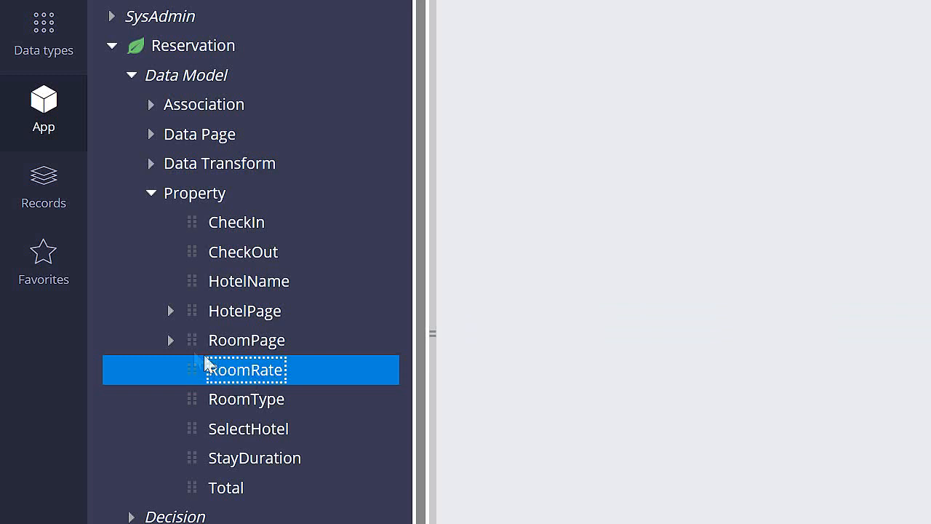
pyautogui.click(172, 342)
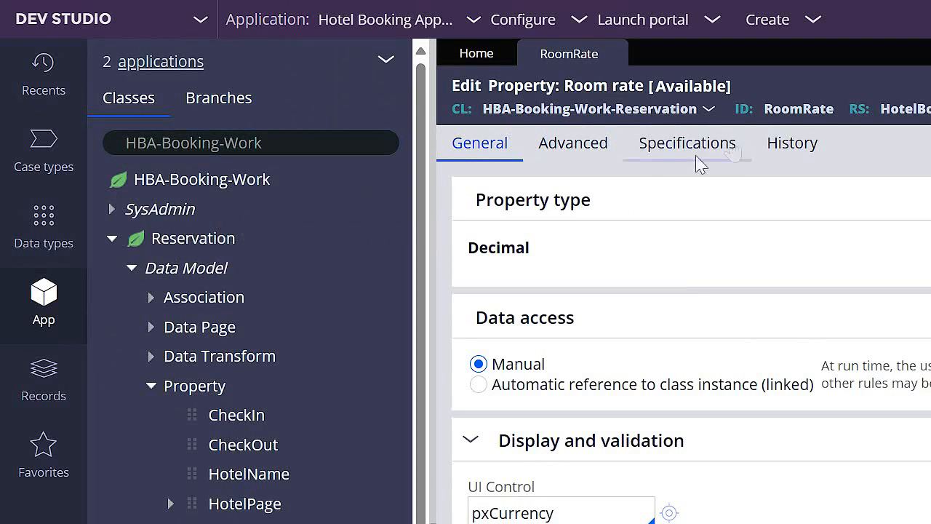
# - Examine RoomRate's ID and ruleset, inspect the HotelBooking ruleset's versions, and return to the RoomRate property
pyautogui.moveTo(763, 113); pyautogui.dragTo(842, 124)
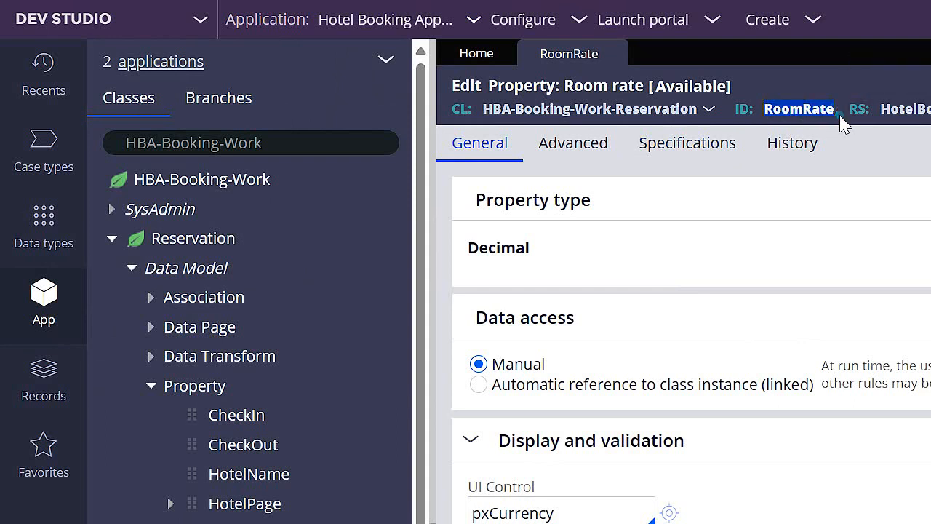
pyautogui.click(842, 125)
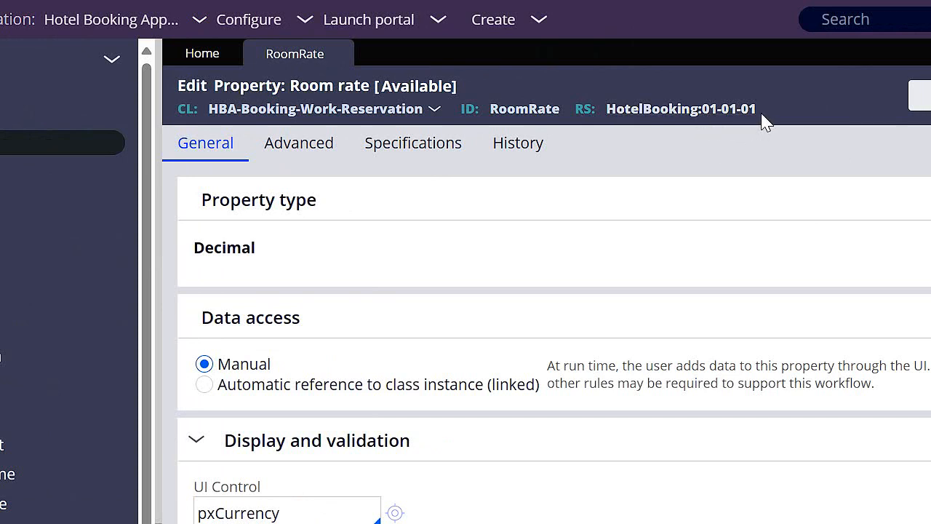
pyautogui.click(651, 117)
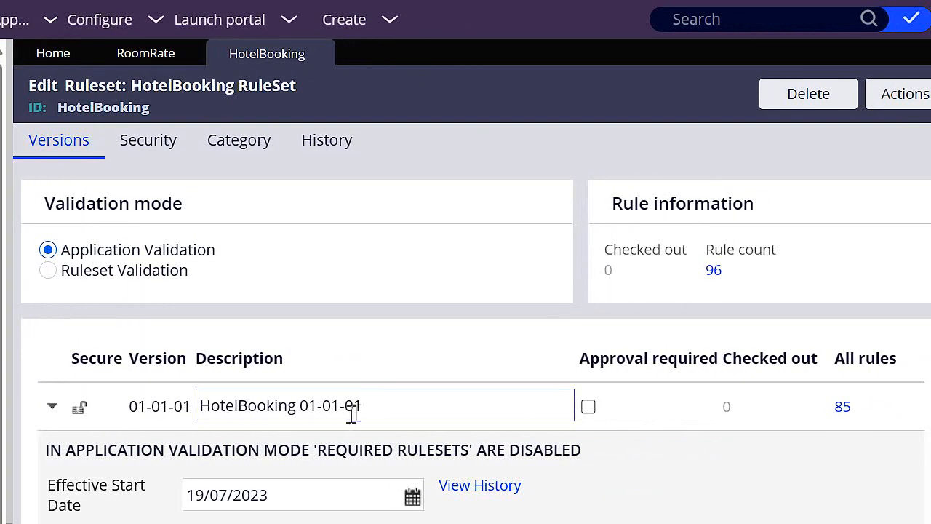
pyautogui.moveTo(385, 405); pyautogui.dragTo(266, 406)
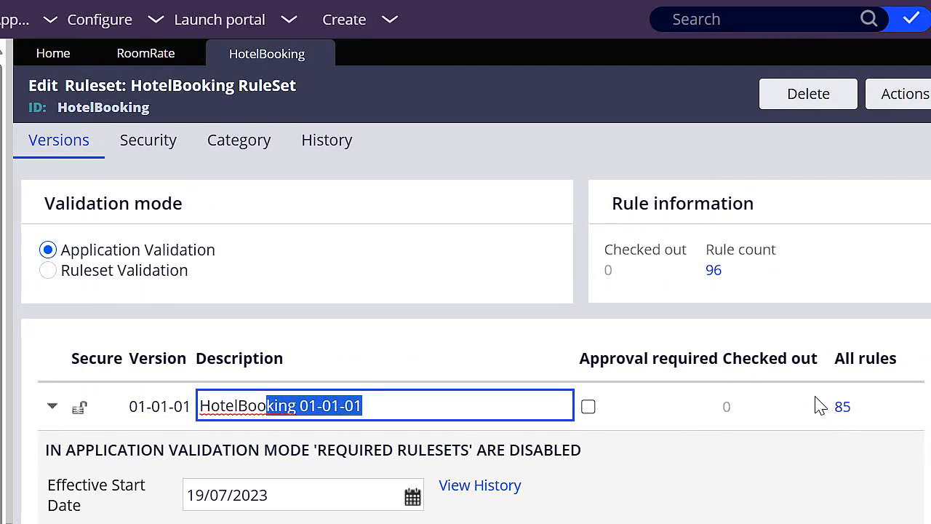
pyautogui.click(149, 55)
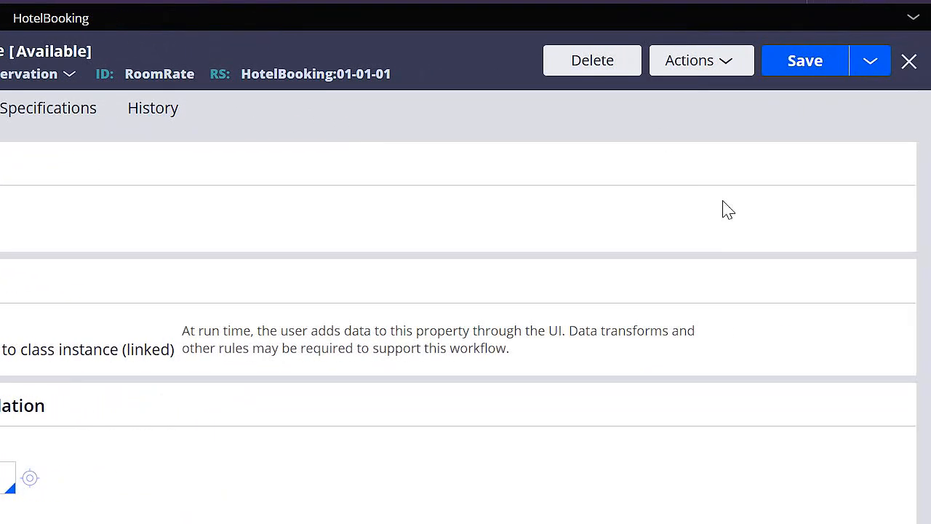
# - Try to delete the RoomRate property with the reason "Replaced by RoomPage.Rate" and read the response
pyautogui.click(604, 73)
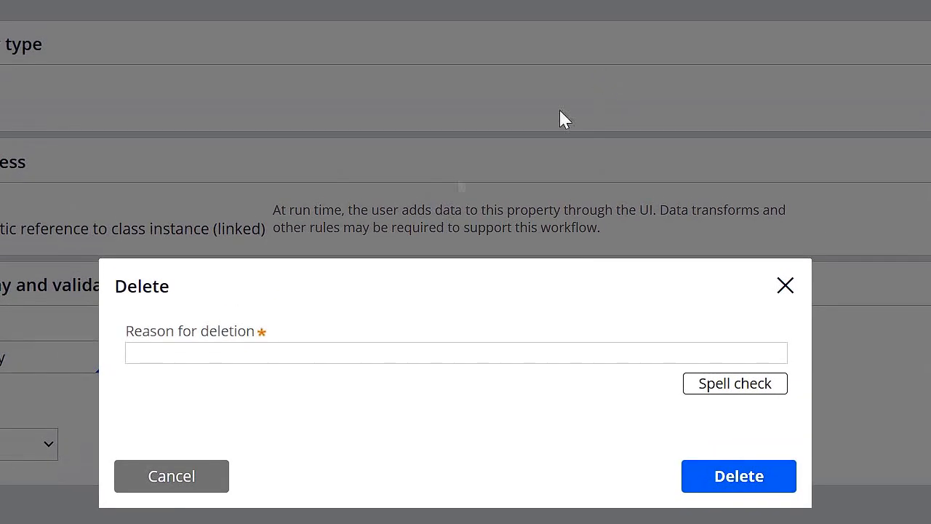
pyautogui.click(403, 352)
pyautogui.write('R')
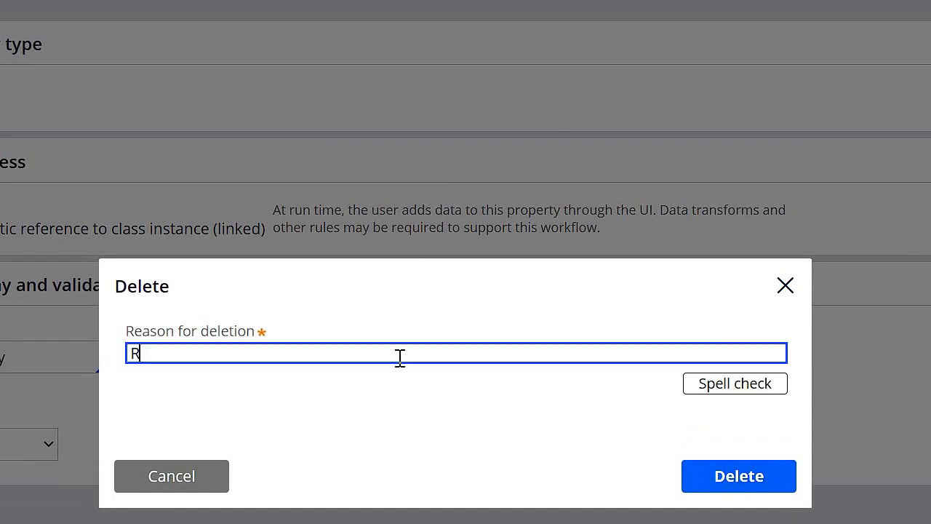
pyautogui.write('eplaced by Roo')
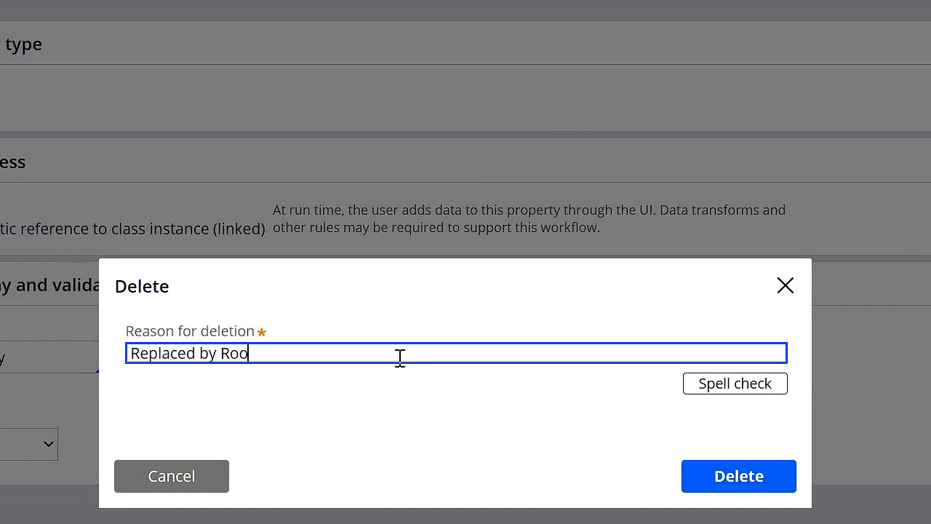
pyautogui.write('mPage.Rate')
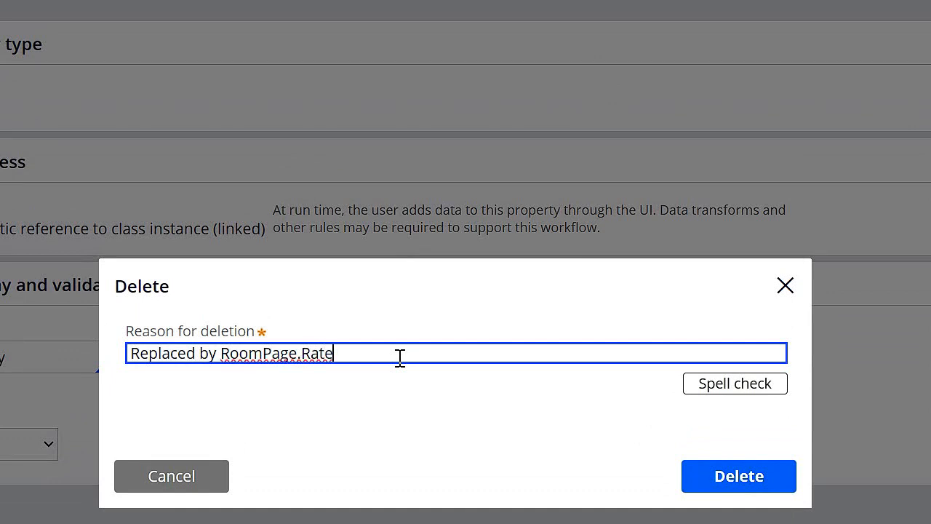
pyautogui.click(738, 480)
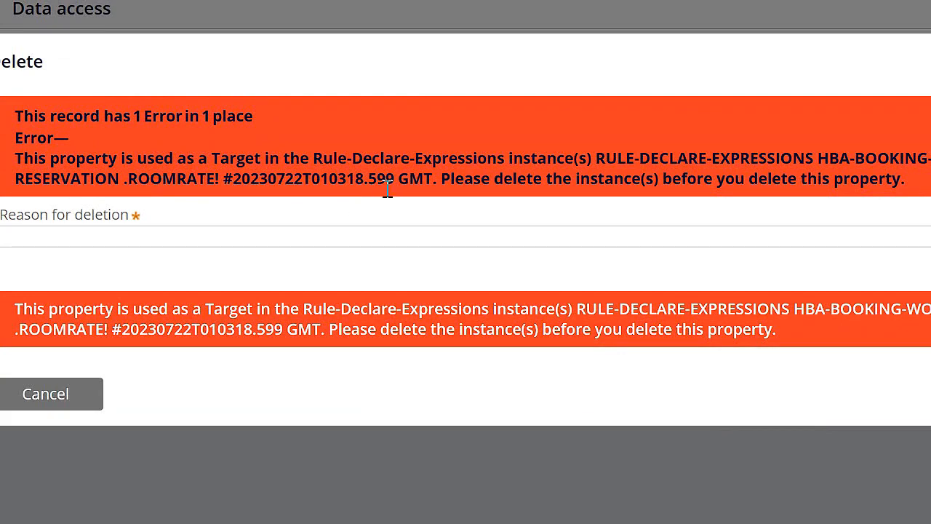
pyautogui.moveTo(354, 158); pyautogui.dragTo(489, 158)
pyautogui.click(583, 197)
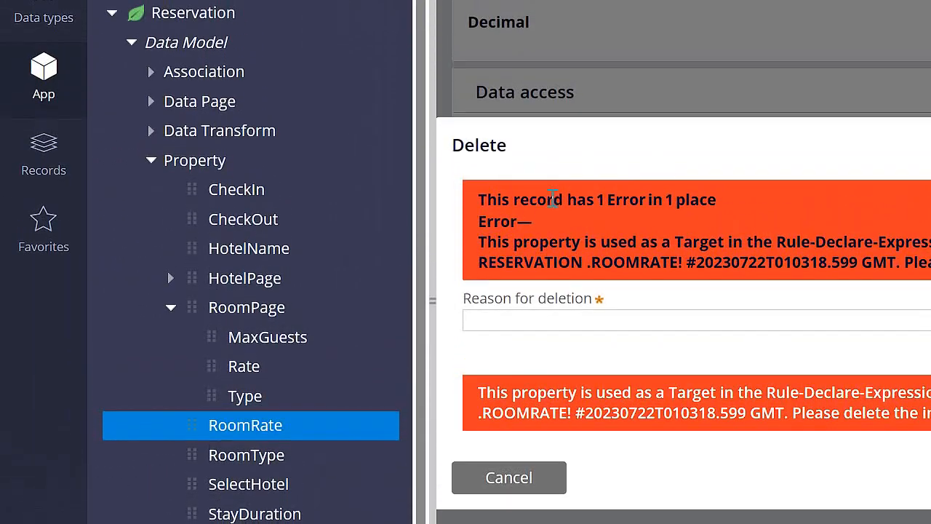
# - Expand Reservation's decision rules down to the declare expressions and open .RoomRate
pyautogui.click(132, 44)
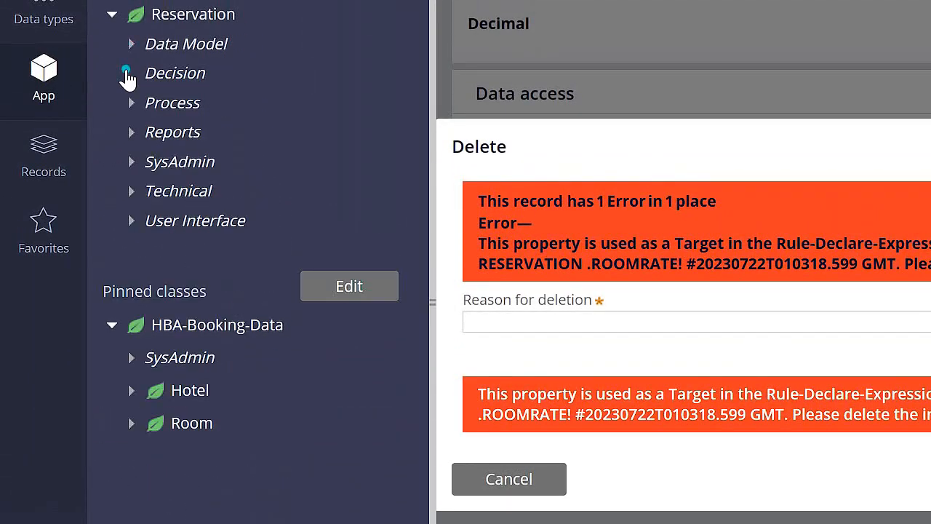
pyautogui.click(127, 72)
pyautogui.click(150, 132)
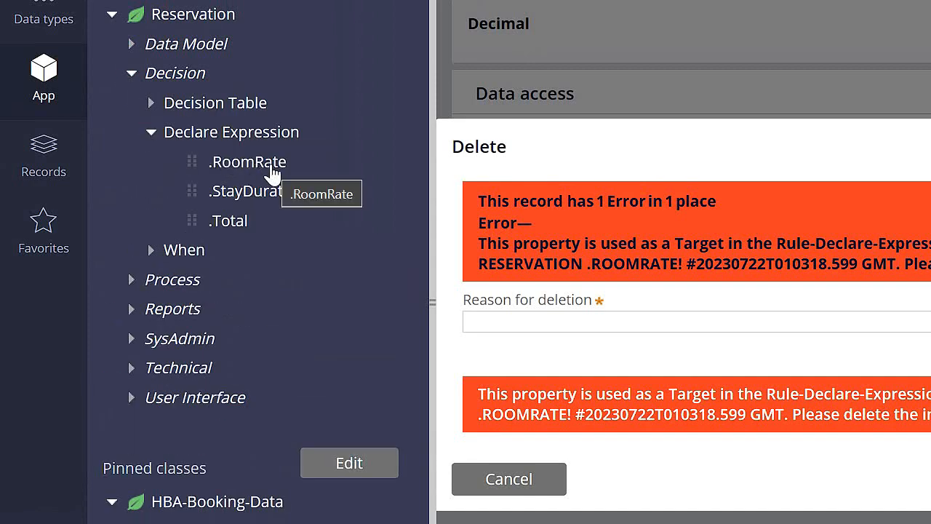
pyautogui.click(271, 173)
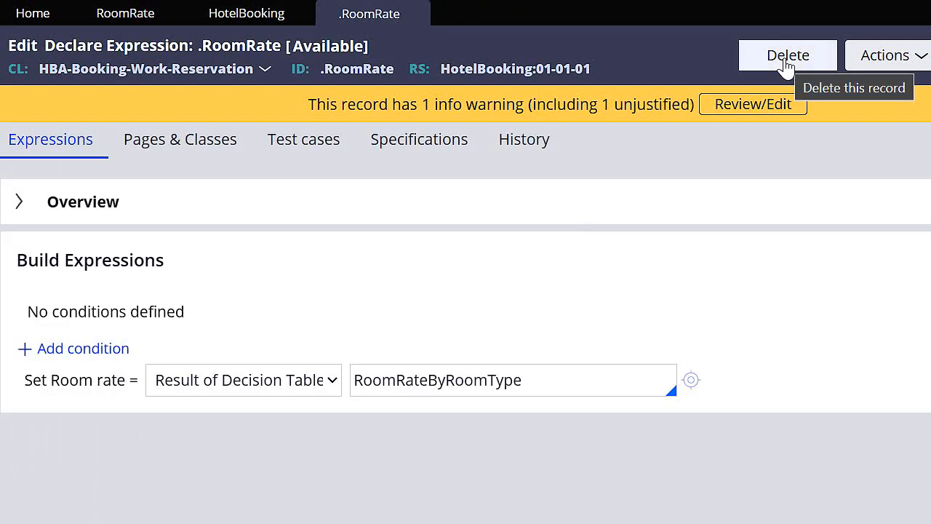
# - Delete the .RoomRate declare expression with the reason "Replaced by RoomPage.Rate"
pyautogui.click(786, 65)
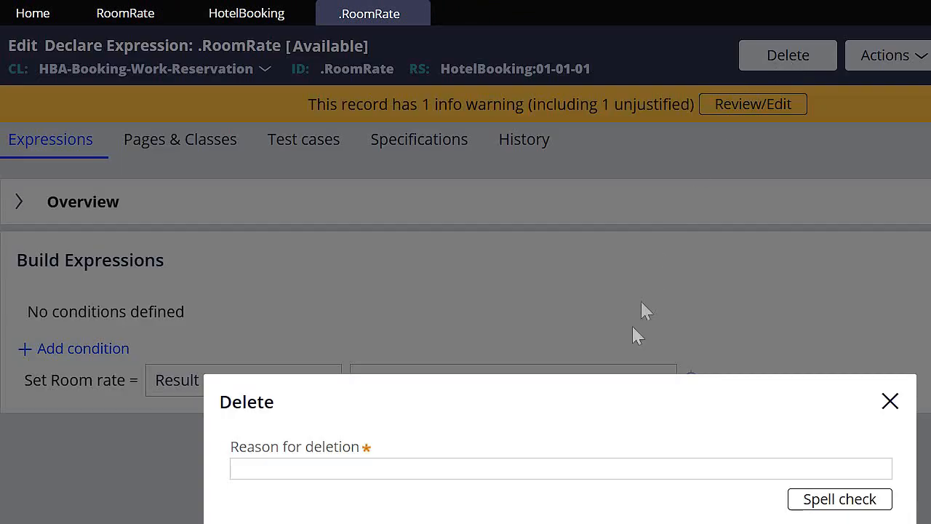
pyautogui.click(611, 463)
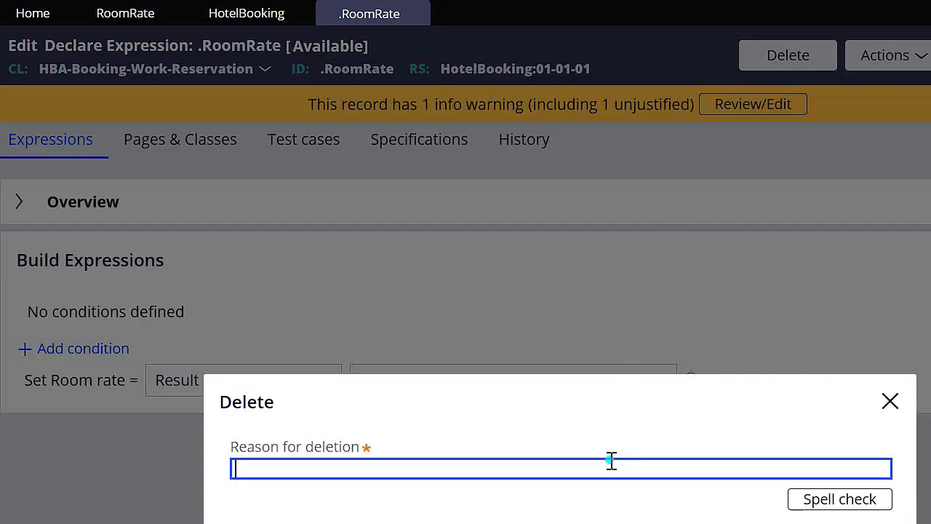
pyautogui.write('Replaced by RoomPage.Rate')
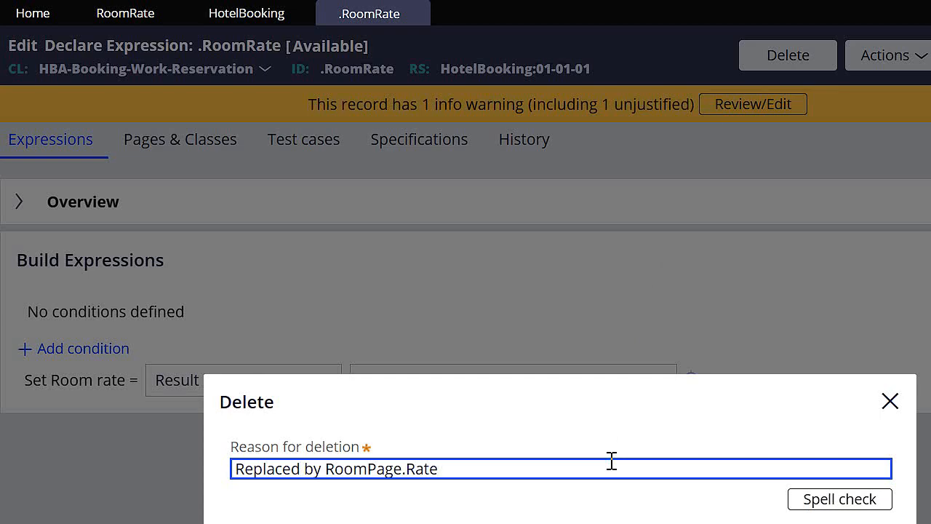
pyautogui.hotkey('ctrl', 'a')
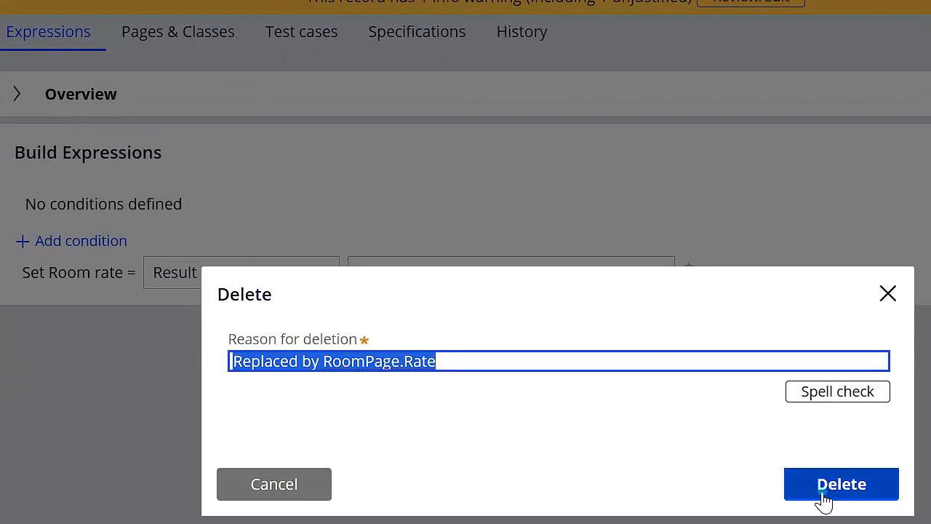
pyautogui.click(824, 499)
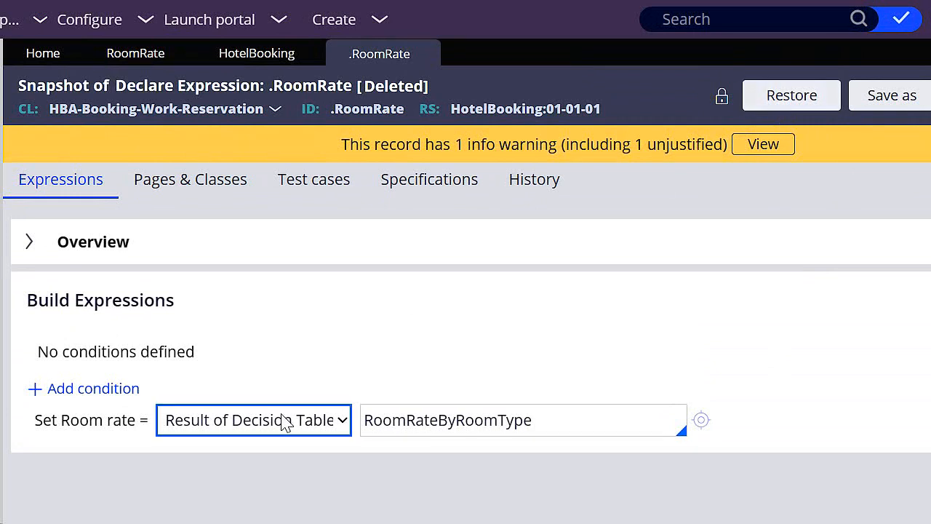
# - Open the RoomRateByRoomType decision table from the deleted expression and delete it with the reason "Replaced by RoomPage.Rate"
pyautogui.moveTo(537, 411); pyautogui.dragTo(362, 420)
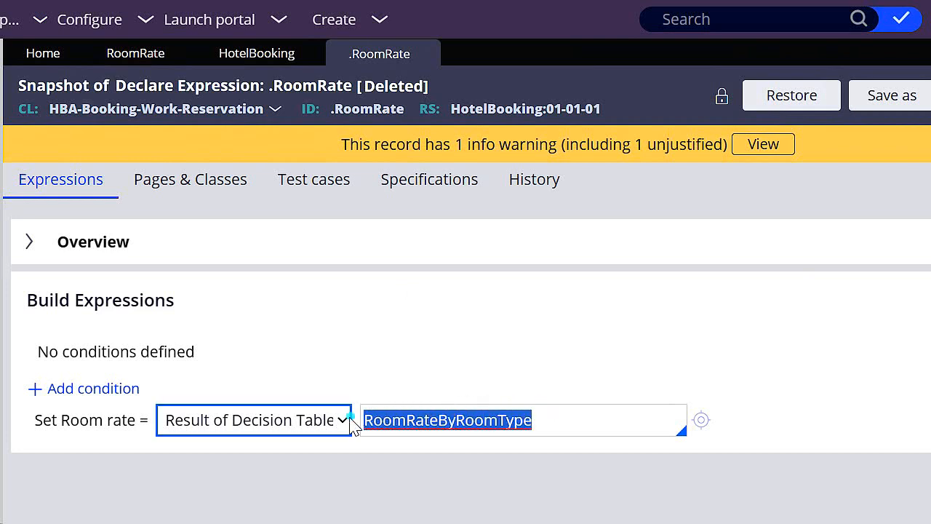
pyautogui.click(555, 416)
pyautogui.click(701, 421)
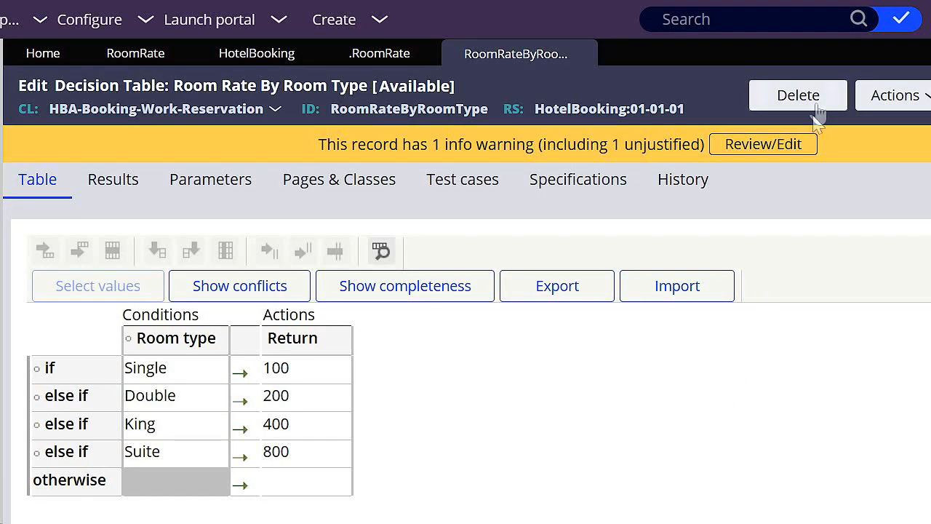
pyautogui.click(816, 107)
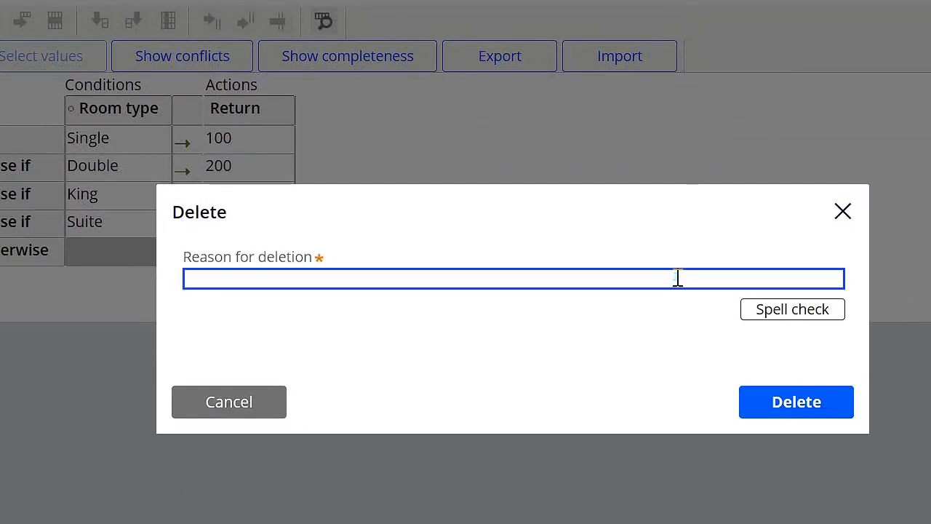
pyautogui.write('Replaced by RoomPage.Rate')
pyautogui.click(783, 404)
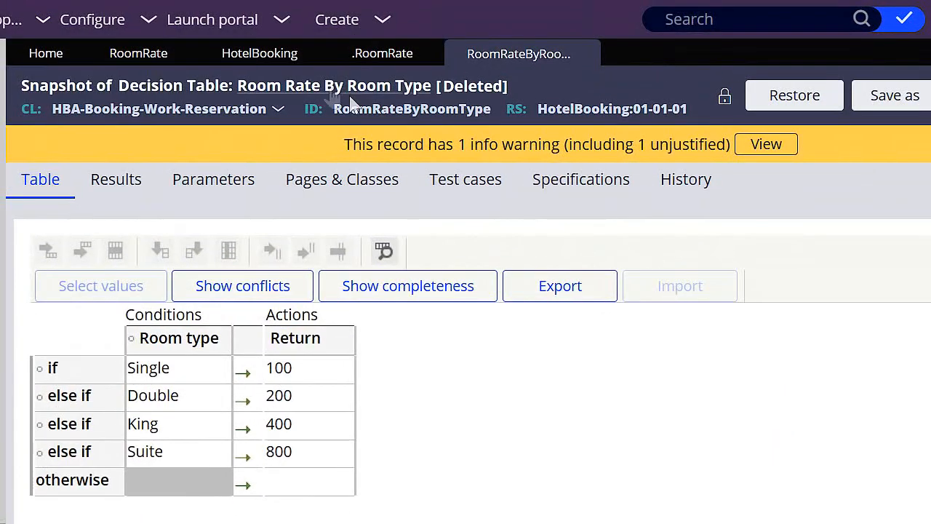
# - Return to the RoomRate property and delete it with the reason "Replaced by RoomPage.Rate"
pyautogui.click(154, 58)
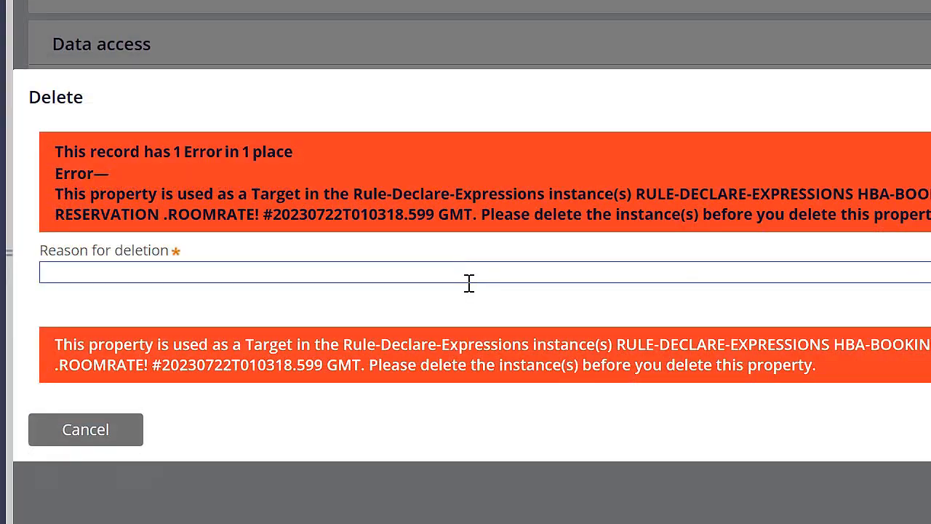
pyautogui.click(469, 283)
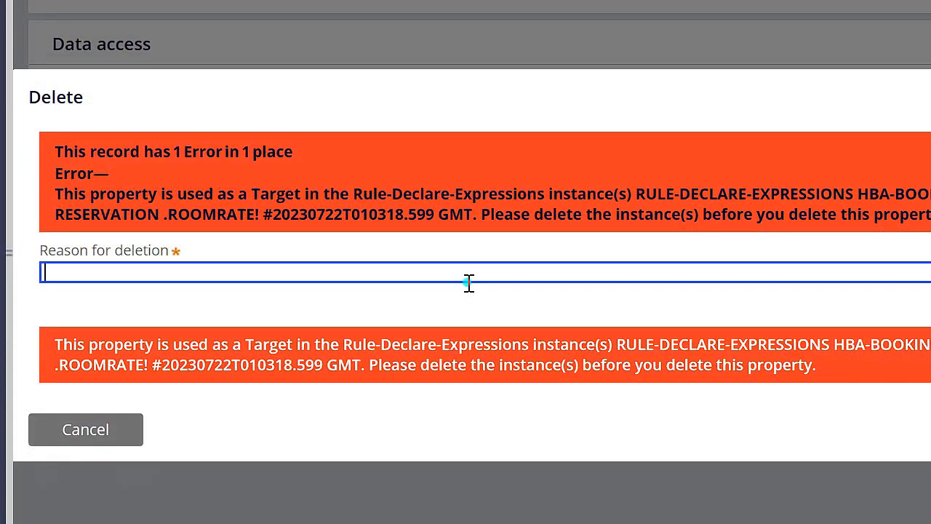
pyautogui.write('Replaced by RoomPage.Rate')
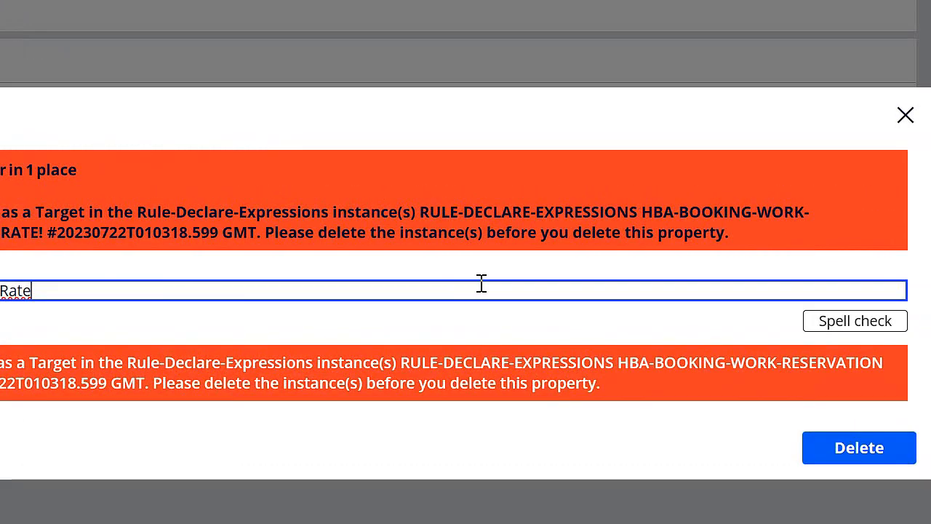
pyautogui.click(823, 451)
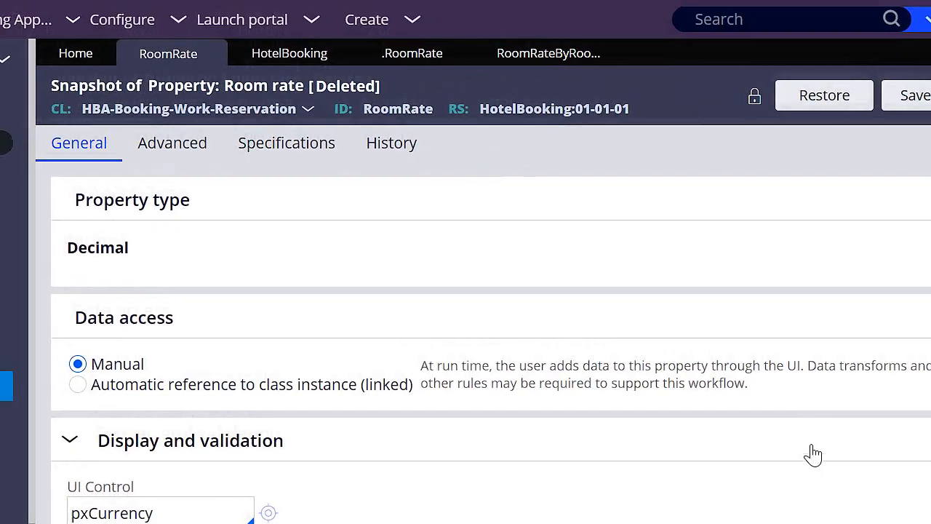
# - Close the RoomRate, .RoomRate and RoomRateByRoomType records and refresh the App Explorer
pyautogui.click(217, 54)
pyautogui.click(349, 55)
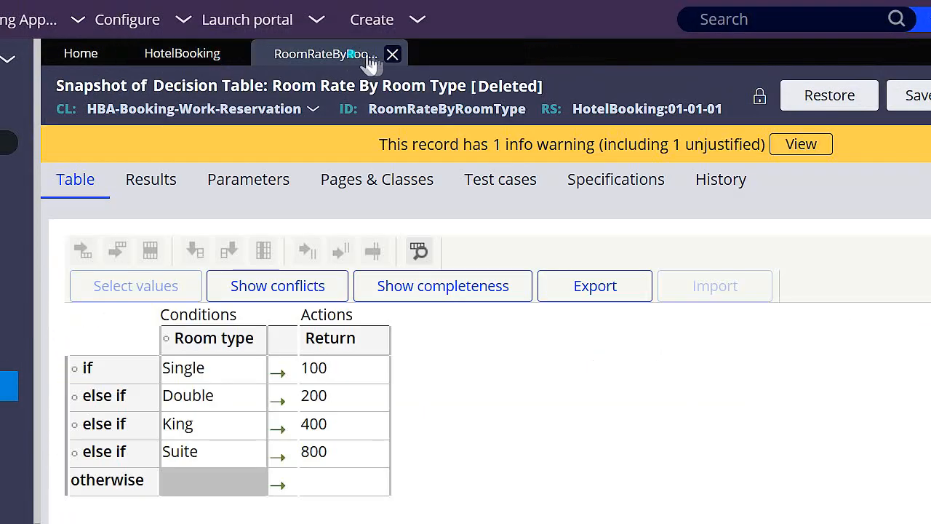
pyautogui.click(391, 54)
pyautogui.click(361, 108)
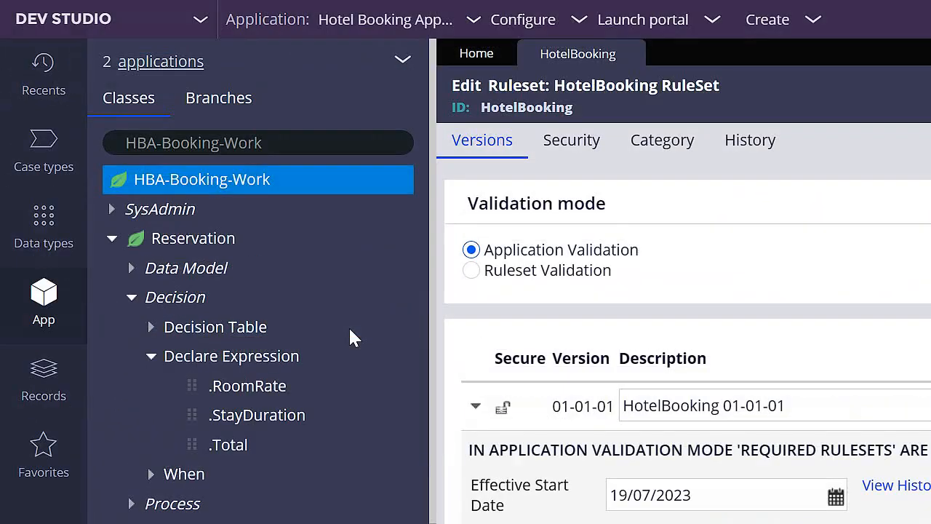
pyautogui.click(407, 61)
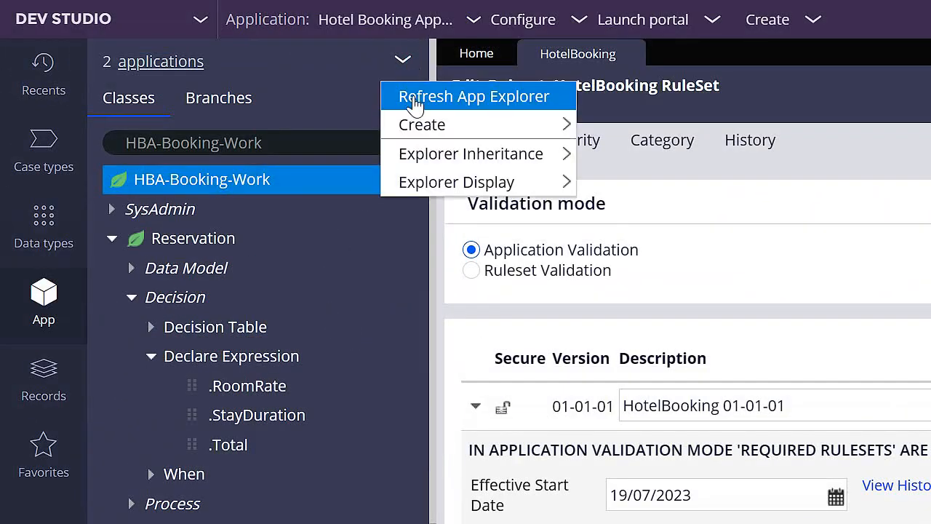
pyautogui.click(415, 101)
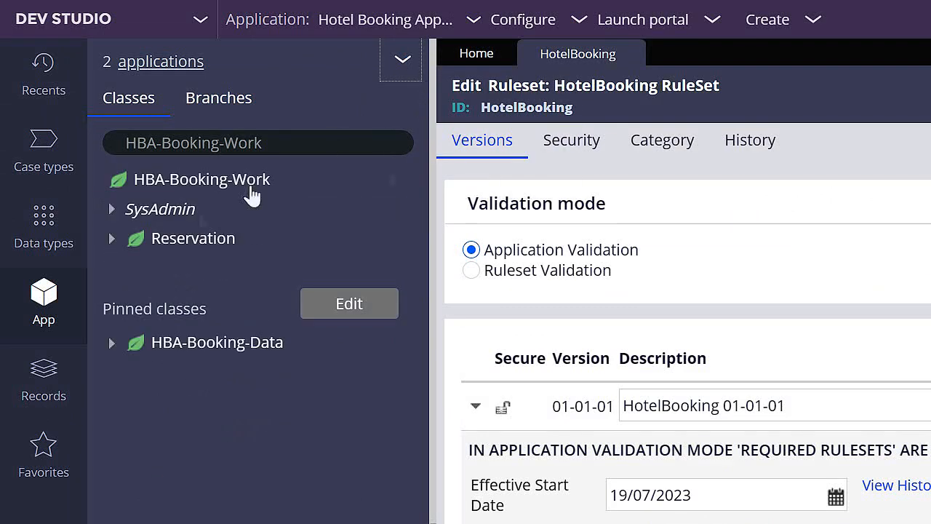
# - Expand Reservation's data model down to its properties and open the RoomType property
pyautogui.click(114, 241)
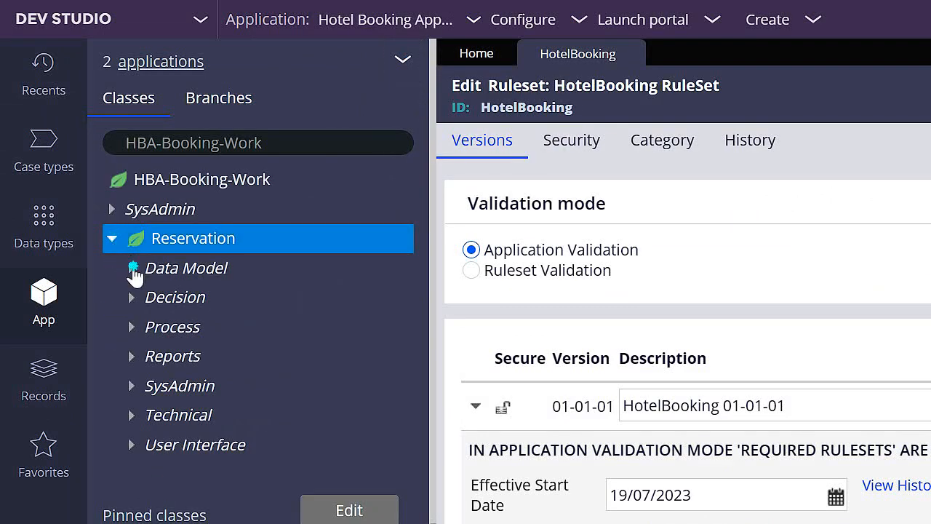
pyautogui.click(149, 386)
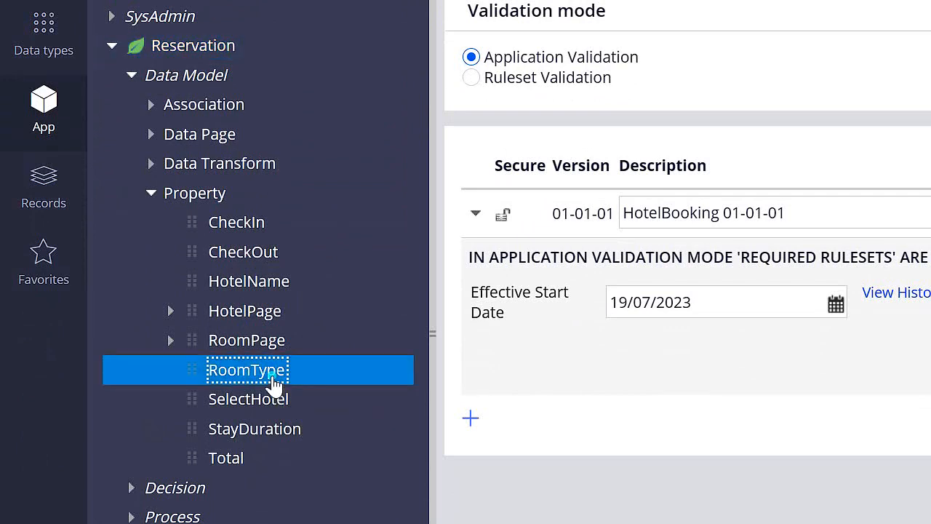
pyautogui.click(281, 384)
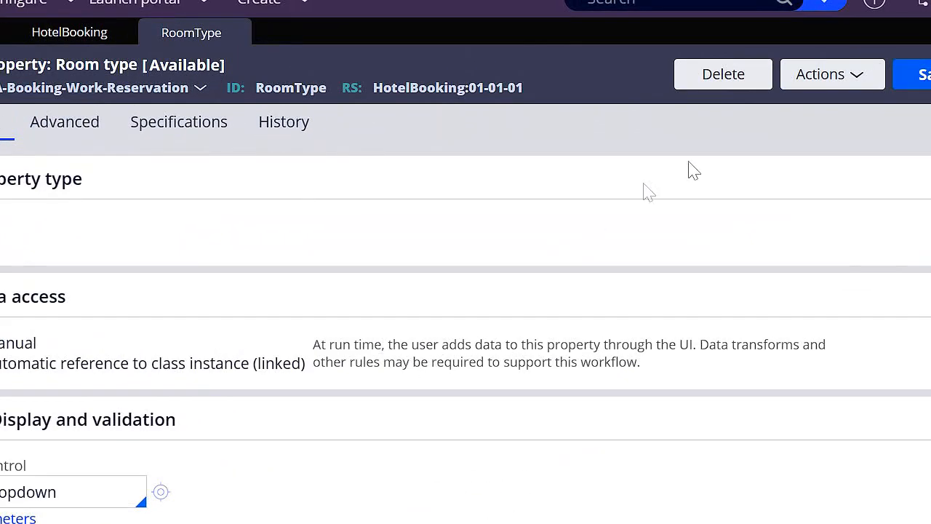
# - Delete the RoomType property with the reason "Replaced by RoomPage.Type"
pyautogui.click(855, 32)
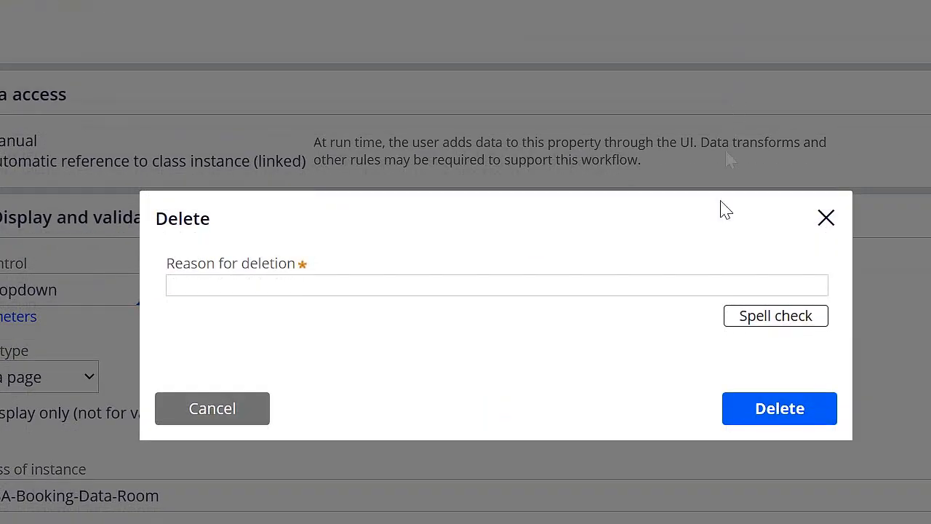
pyautogui.click(711, 478)
pyautogui.write('Repla')
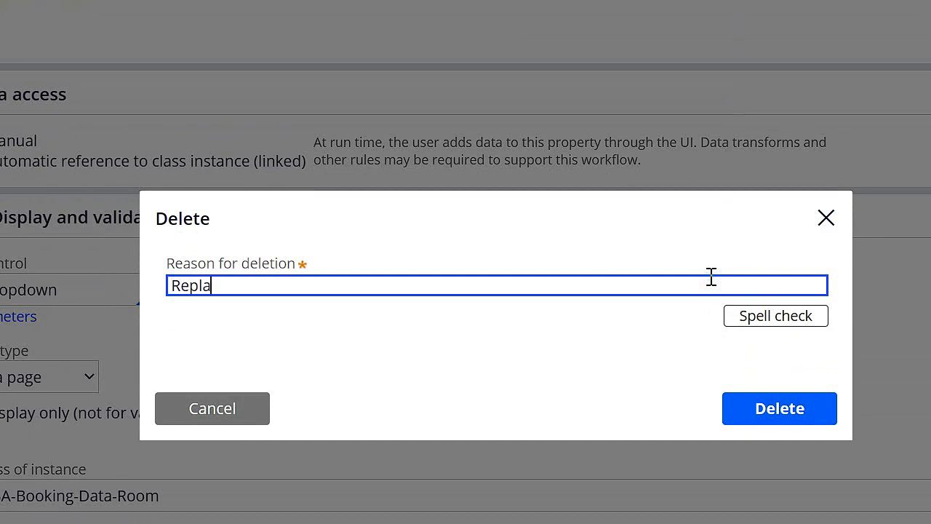
pyautogui.write('ced by RoomPage.T')
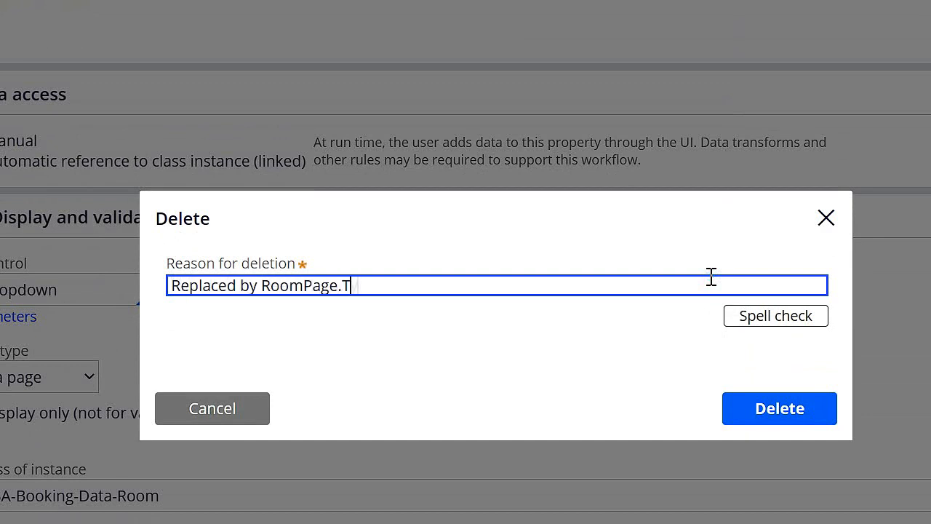
pyautogui.write('ype')
pyautogui.click(770, 406)
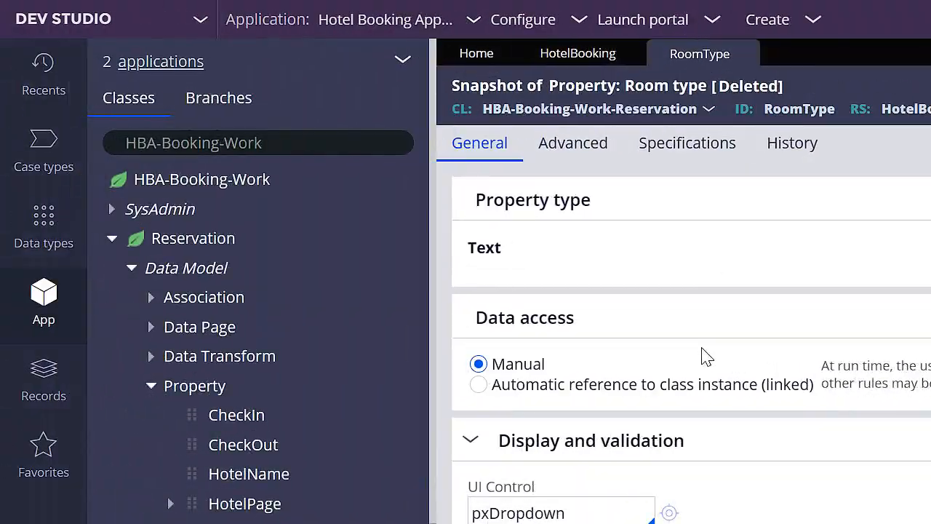
# - Close the RoomType record and refresh the HotelBooking ruleset record
pyautogui.click(749, 54)
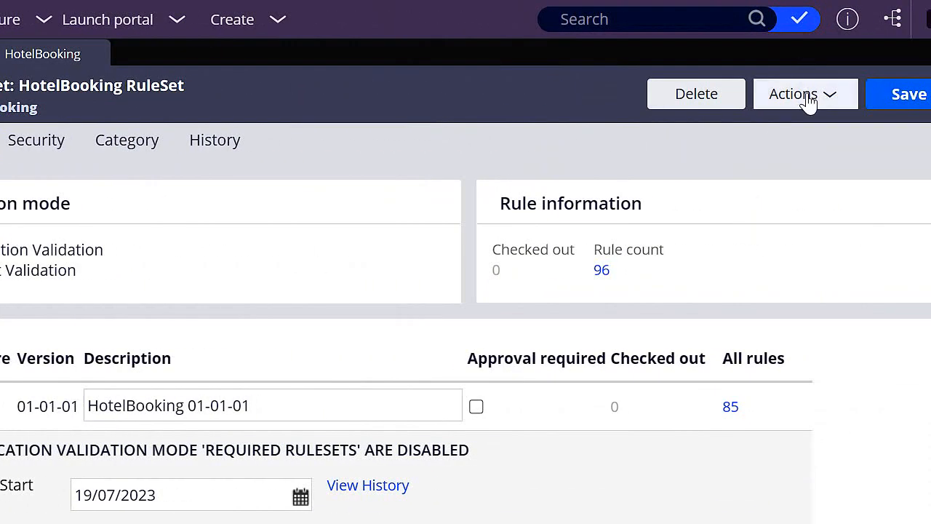
pyautogui.click(808, 102)
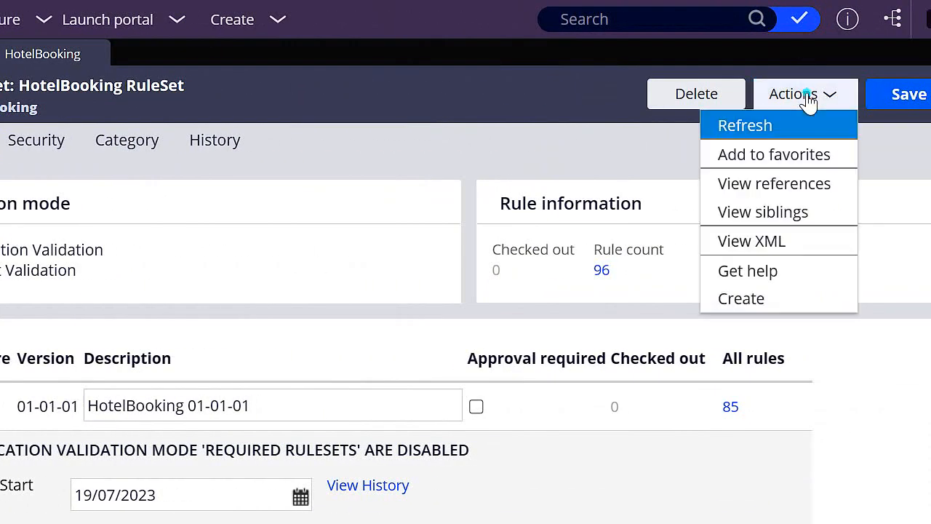
pyautogui.click(603, 150)
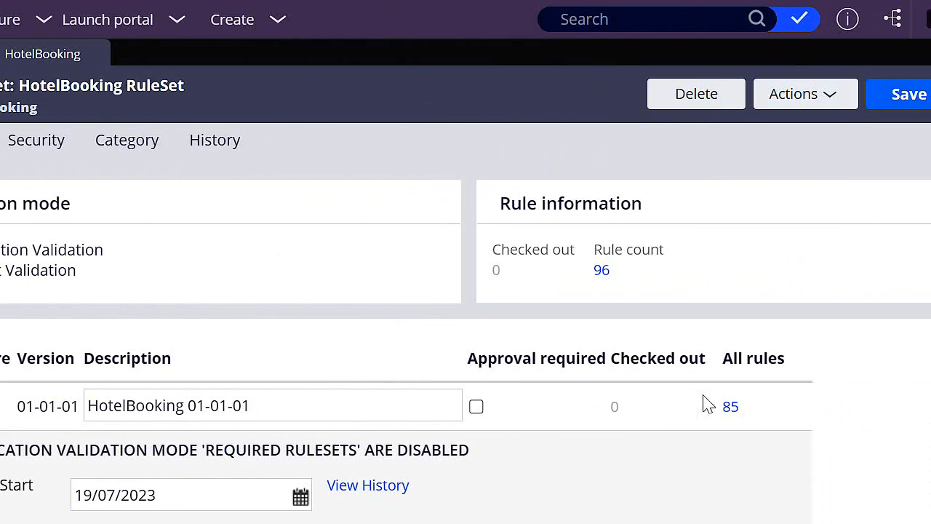
pyautogui.click(809, 96)
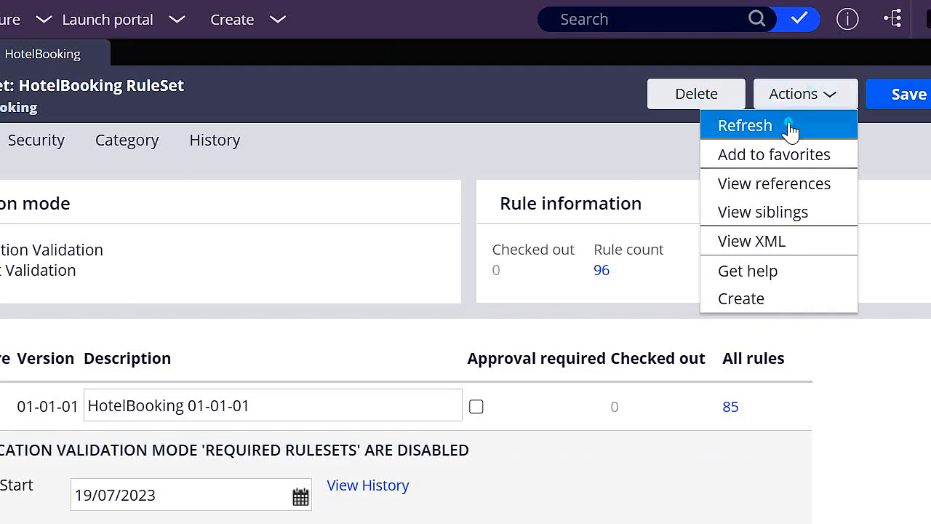
pyautogui.click(790, 124)
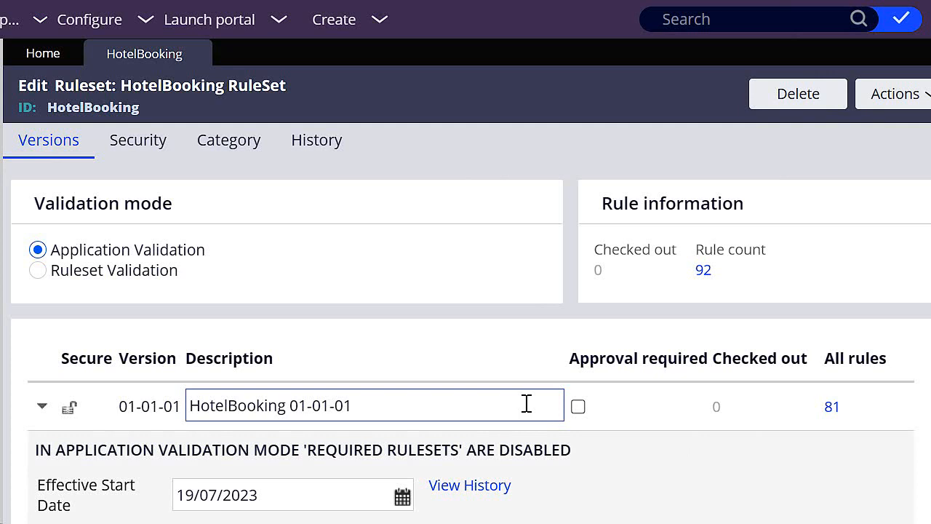
# - Lock and save ruleset version HotelBooking 01-01-01, entering and confirming the lock password
pyautogui.scroll(-3, 426, 293)
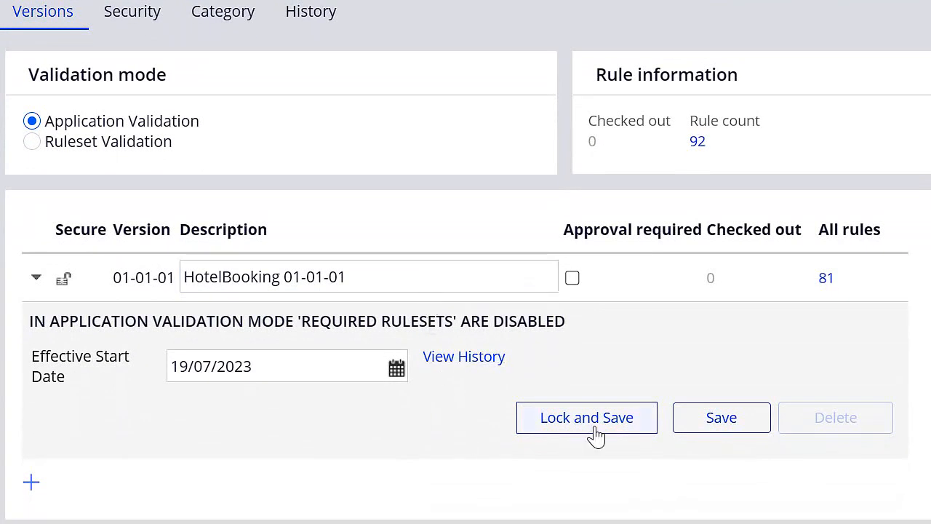
pyautogui.click(596, 435)
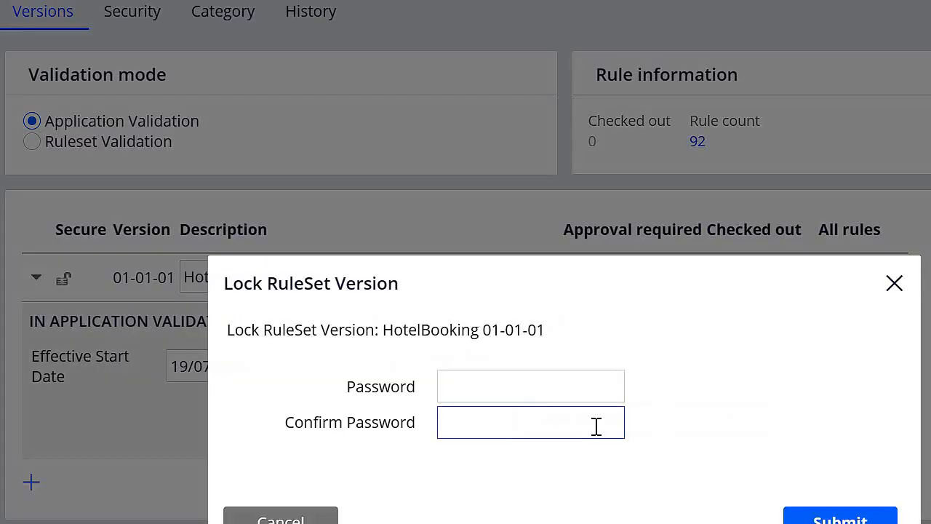
pyautogui.click(483, 383)
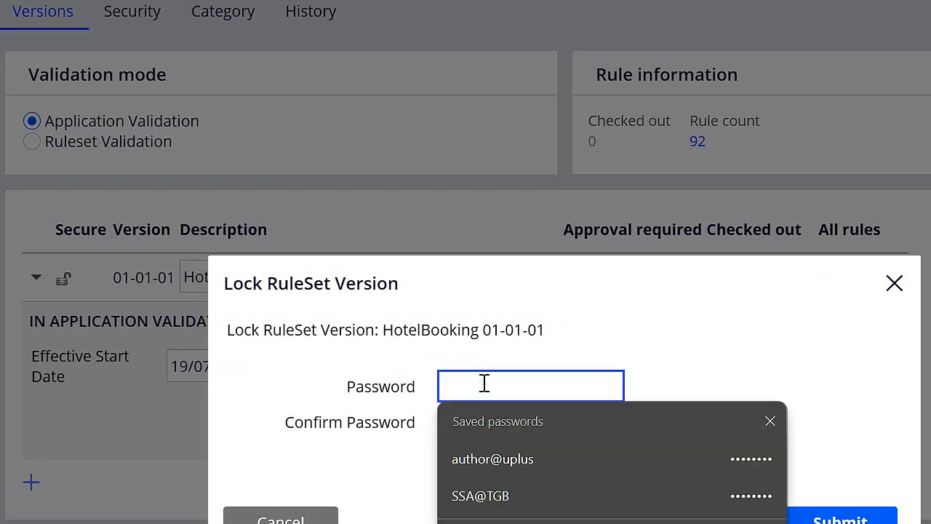
pyautogui.write('rules')
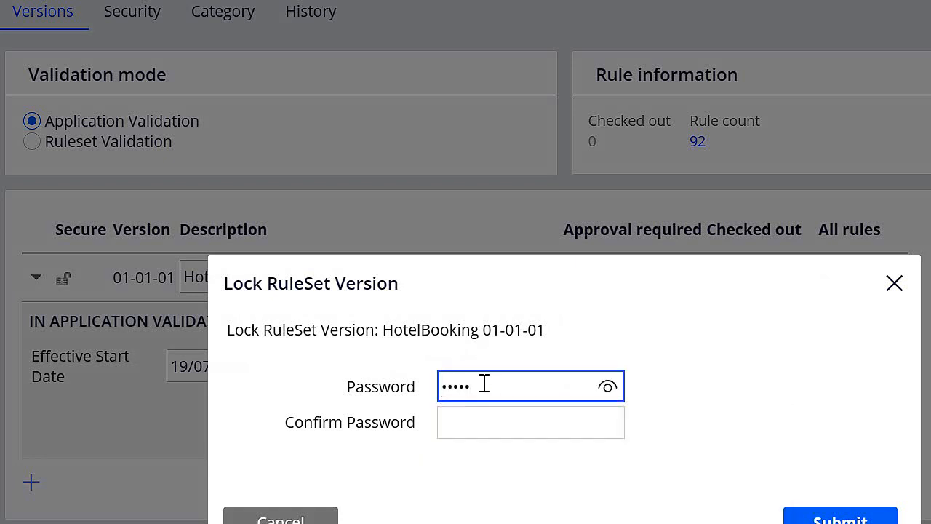
pyautogui.click(470, 418)
pyautogui.write('rules')
pyautogui.click(605, 424)
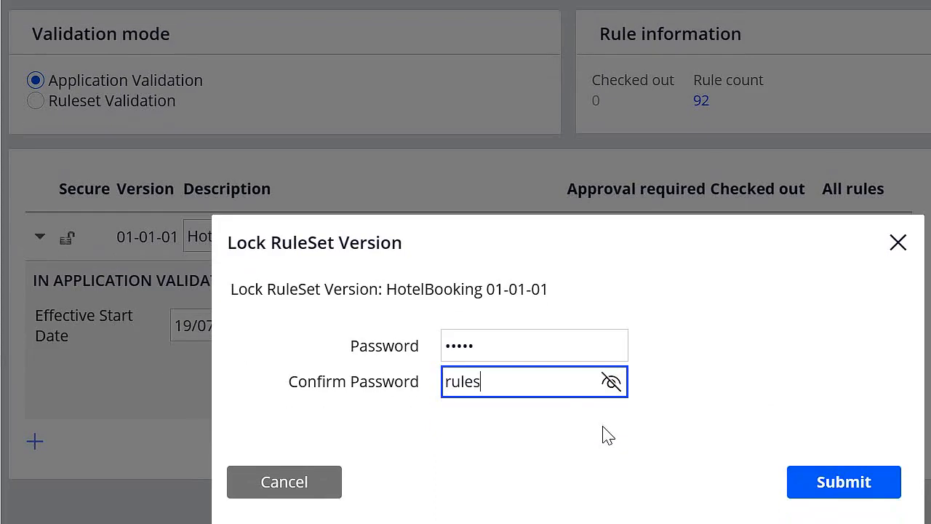
pyautogui.click(799, 518)
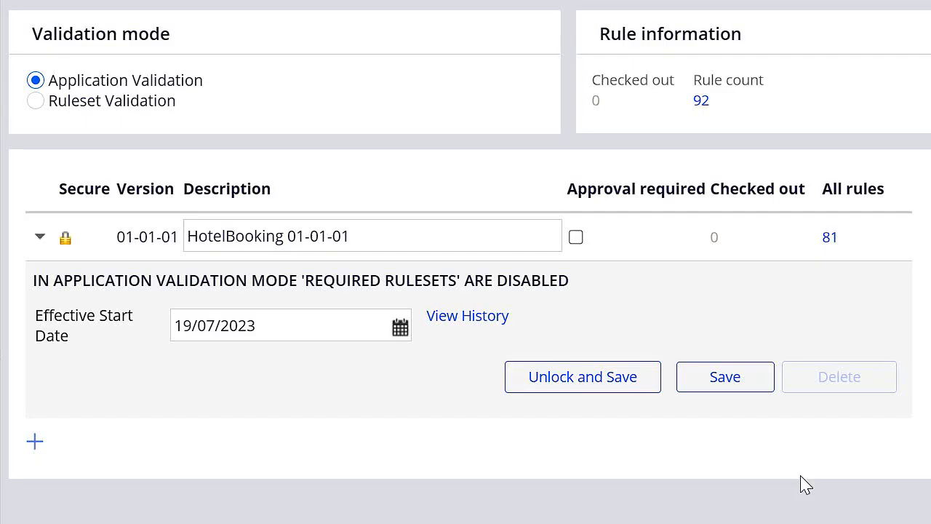
# - Create HotelBooking ruleset version 01-01-02 with the description "HotelBooking:01-01-02"
pyautogui.click(34, 441)
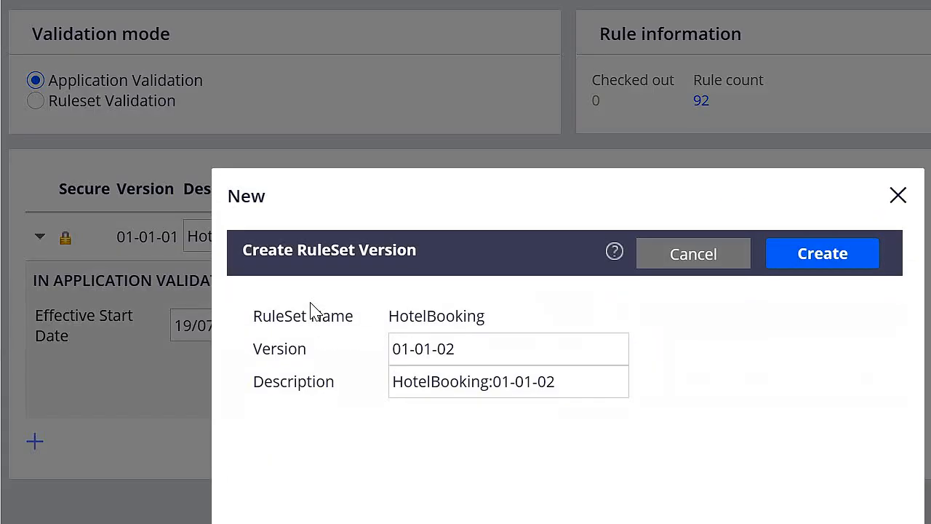
pyautogui.click(818, 262)
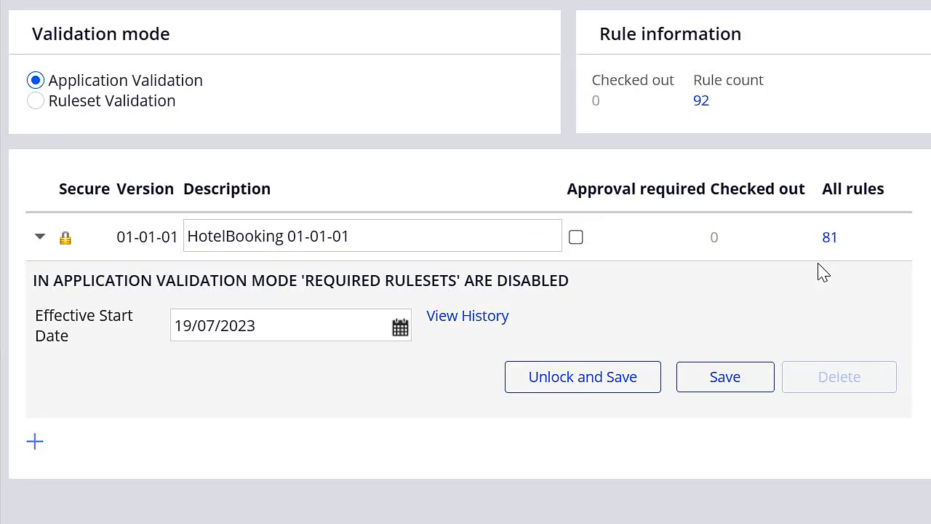
pyautogui.scroll(-3, 823, 271)
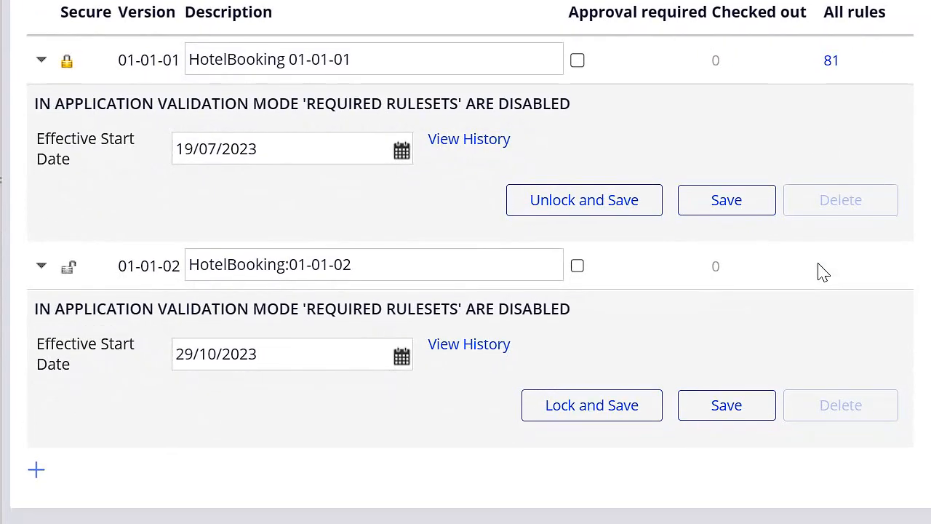
pyautogui.scroll(3, 803, 263)
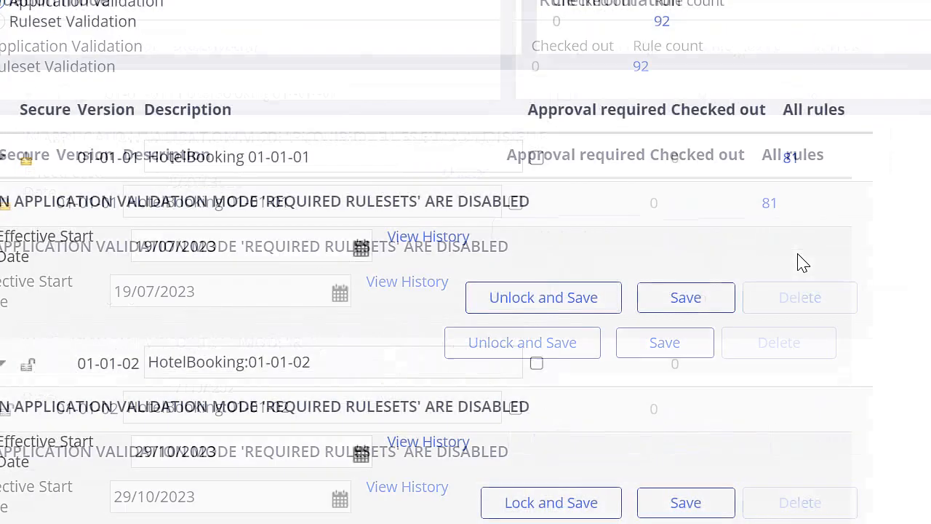
# - Collapse the details of ruleset versions 01-01-01 and 01-01-02 and open the 01-01-02 description for editing
pyautogui.click(811, 96)
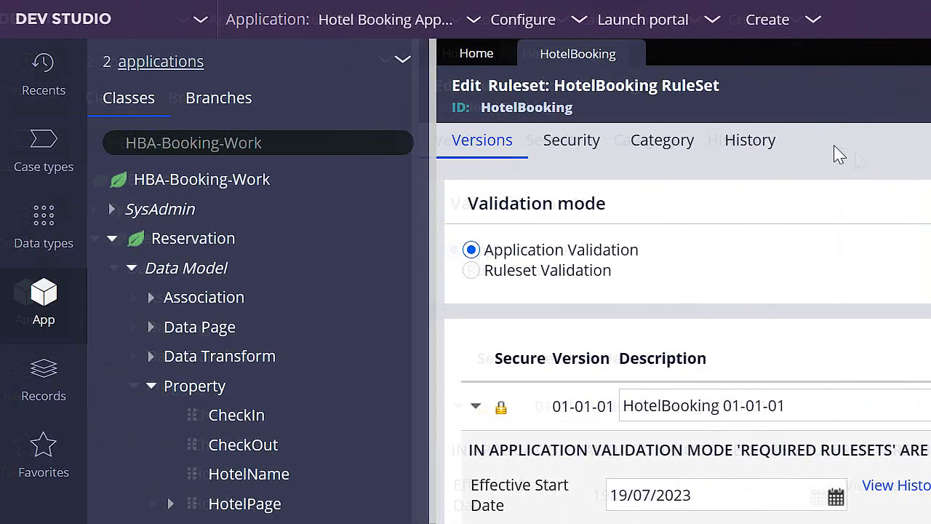
pyautogui.click(471, 407)
pyautogui.click(473, 454)
pyautogui.click(824, 457)
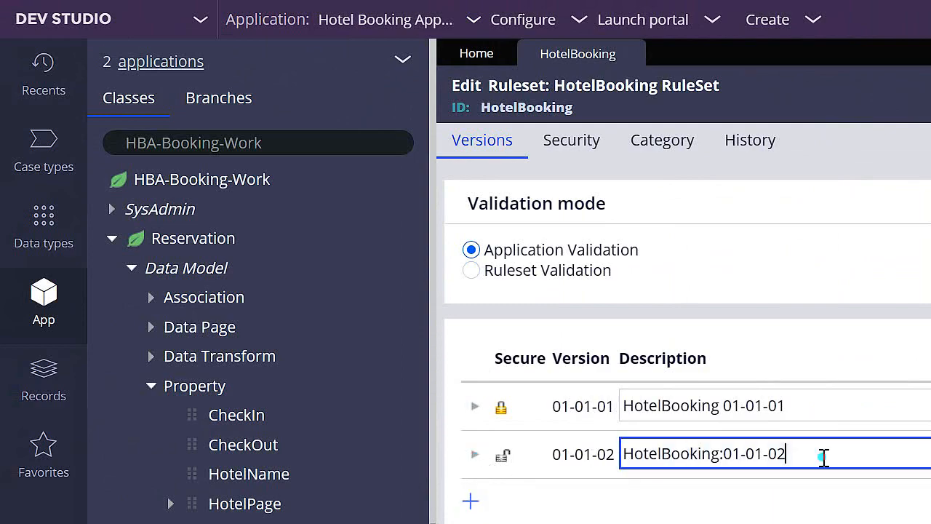